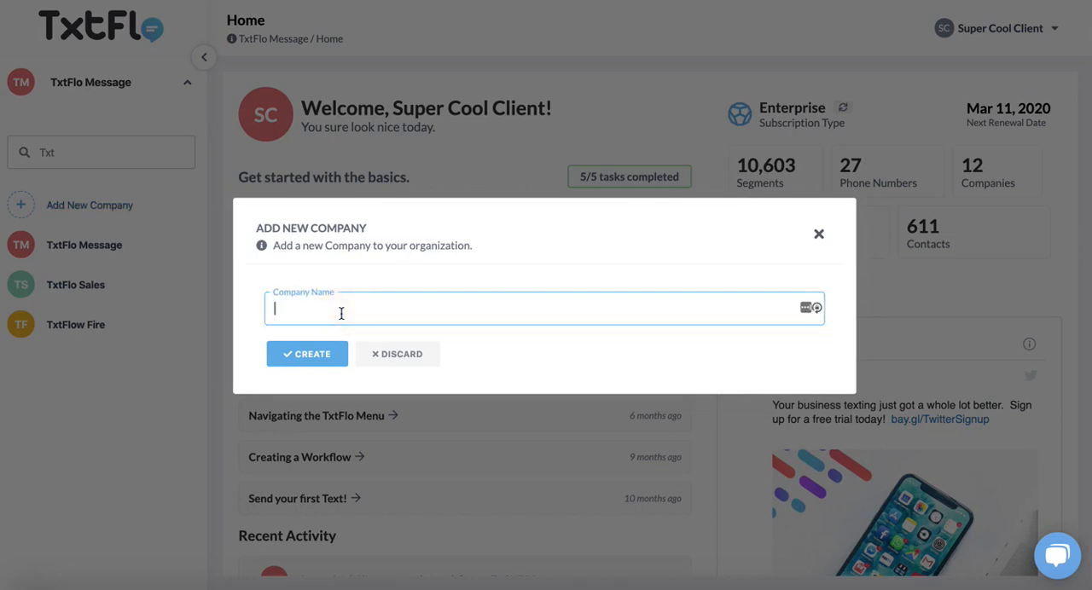
Create a new company named TxtFlo Free Runner.
type("TxtFlo Free Runner")
left_click(316, 363)
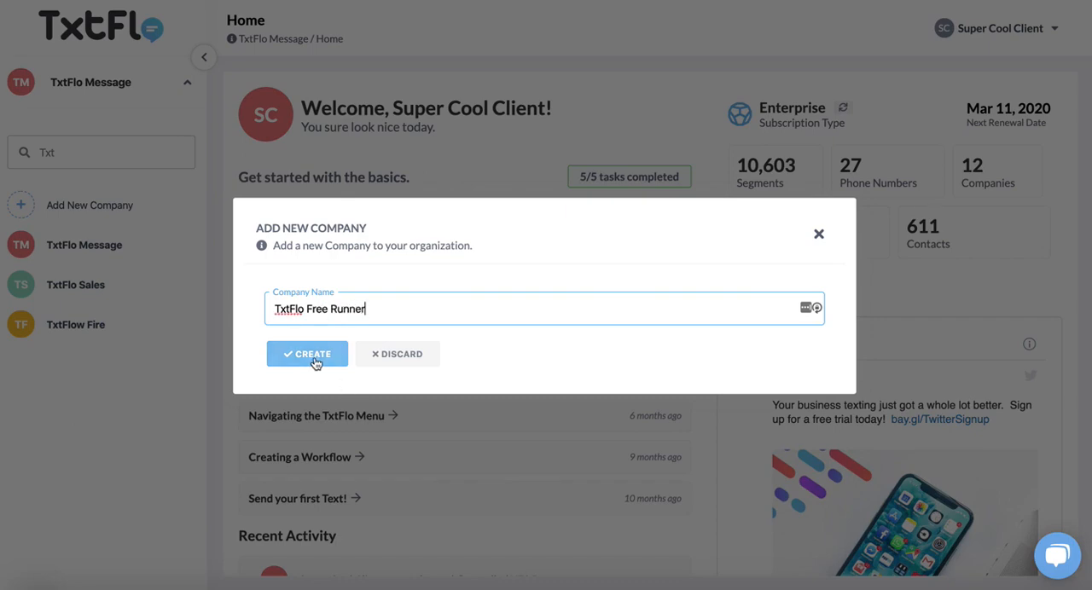
left_click(316, 363)
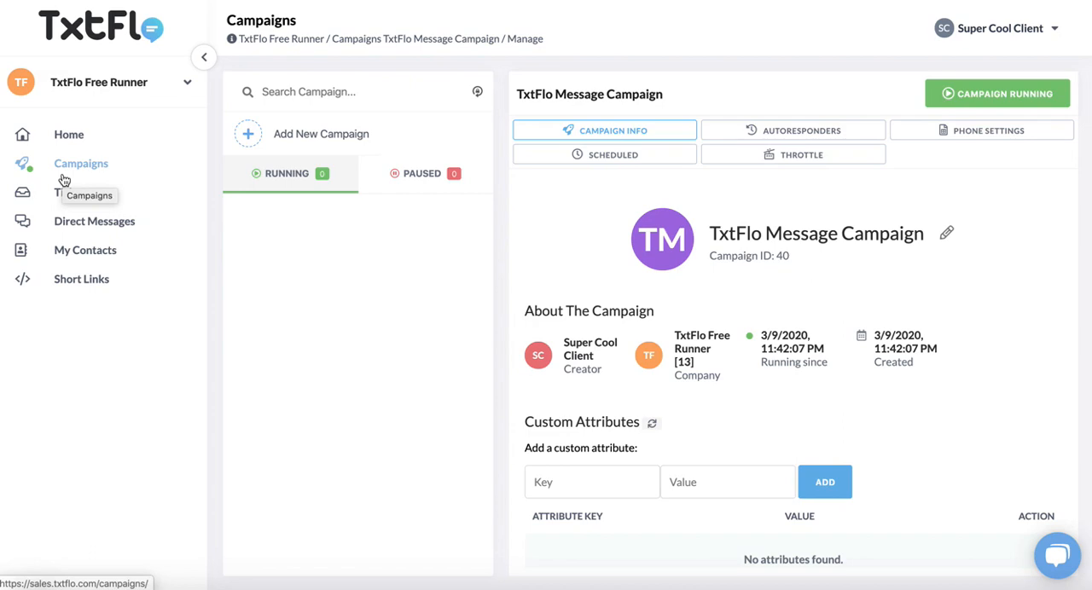
Create a campaign named TxtFlo Free Runner Campaign for the TxtFlo Free Runner company.
left_click(317, 134)
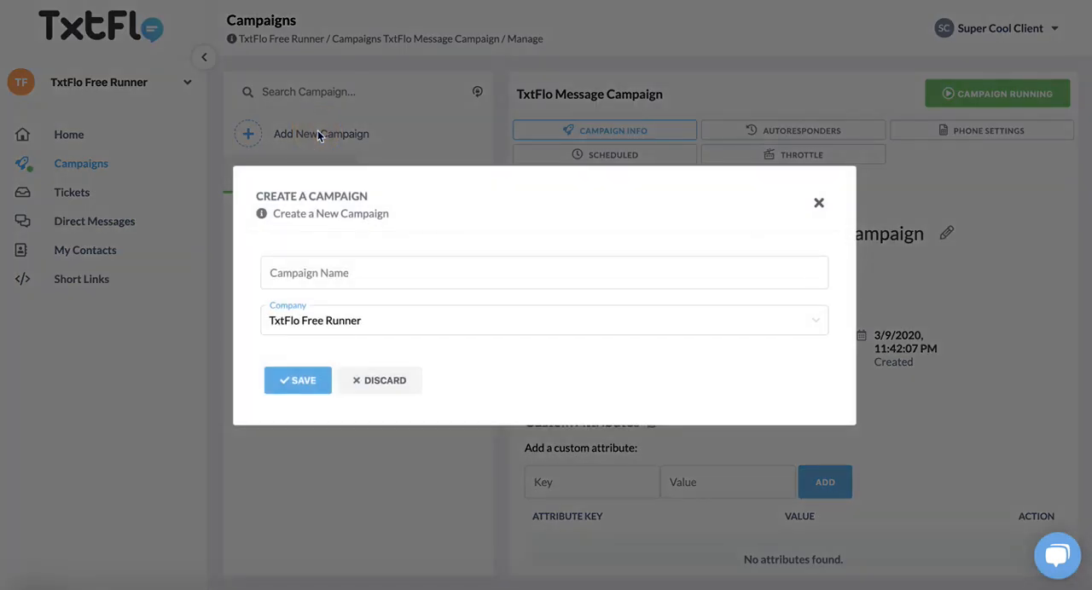
left_click(361, 267)
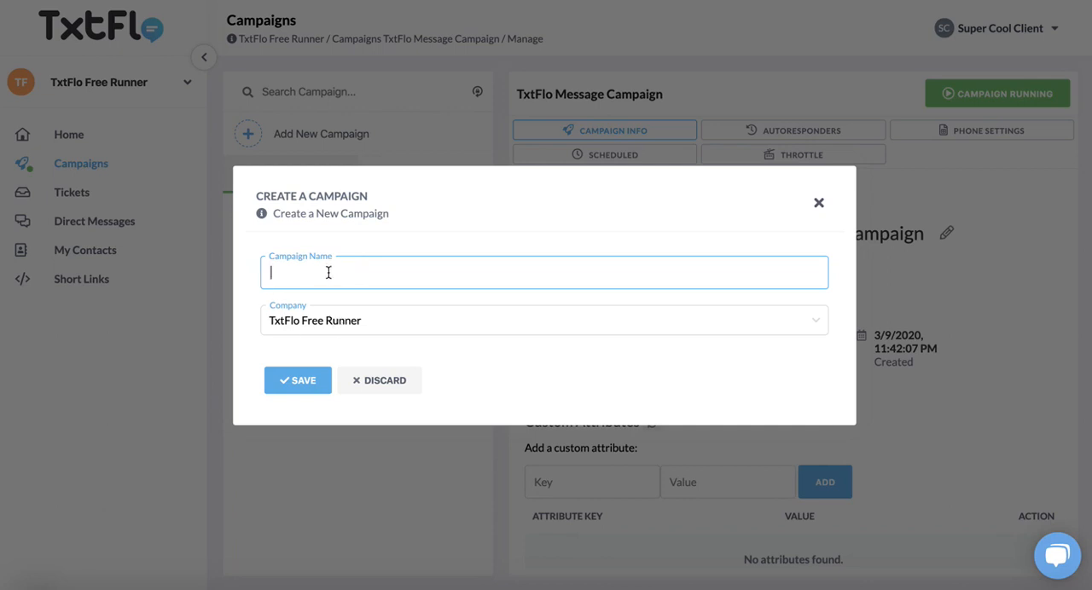
type("TxtFLo")
key("BackSpace")
key("BackSpace")
key("BackSpace")
type("lo Free Runner ")
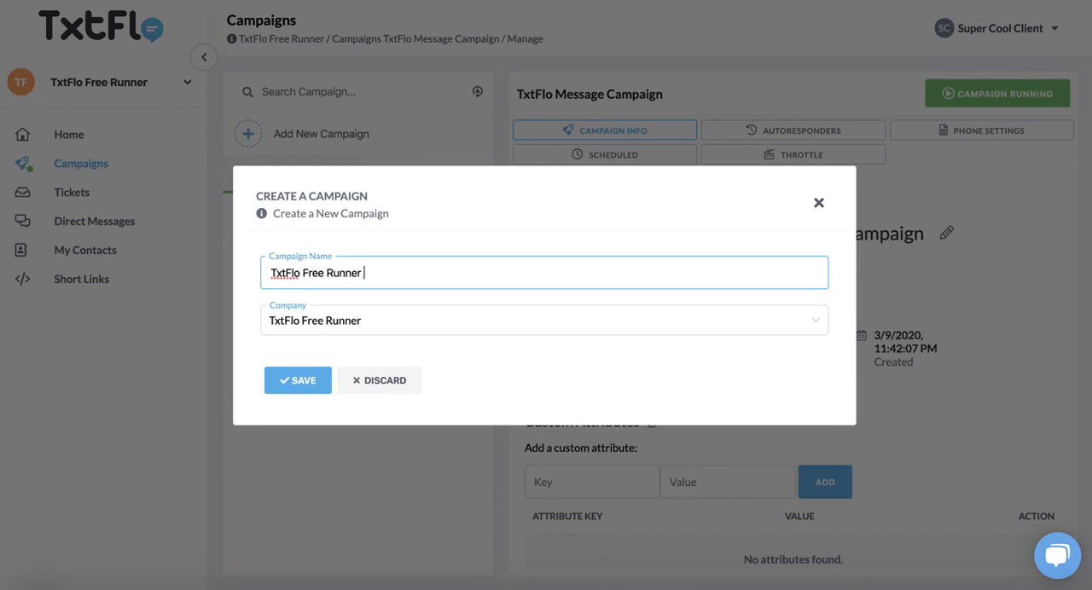
type("Campaign")
left_click(297, 383)
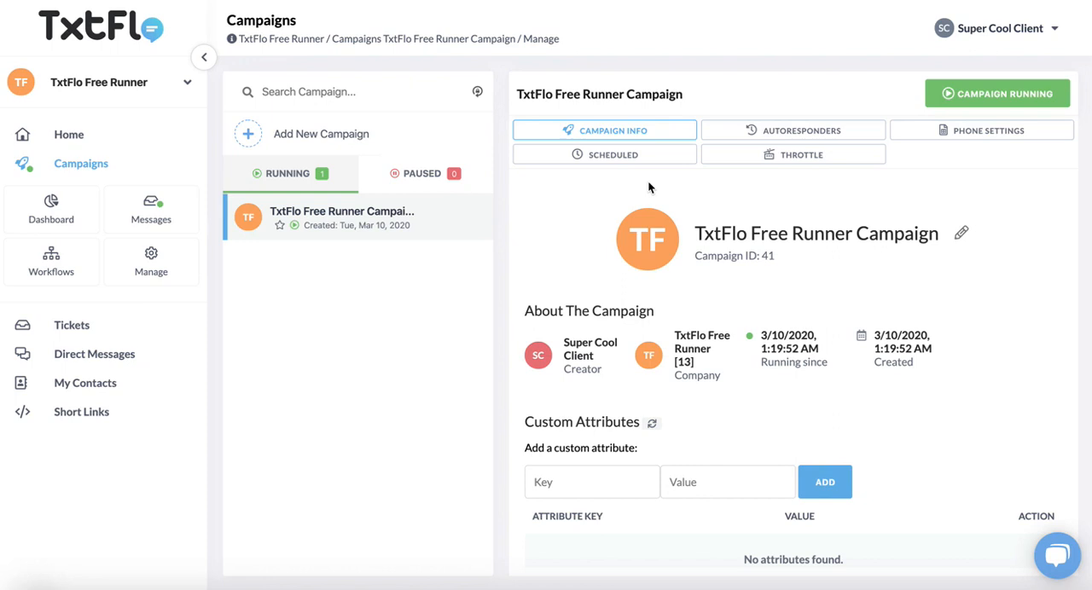
View the new campaign's dashboard and add a workflow named Free Runner WorkFlow to the campaign.
left_click(43, 226)
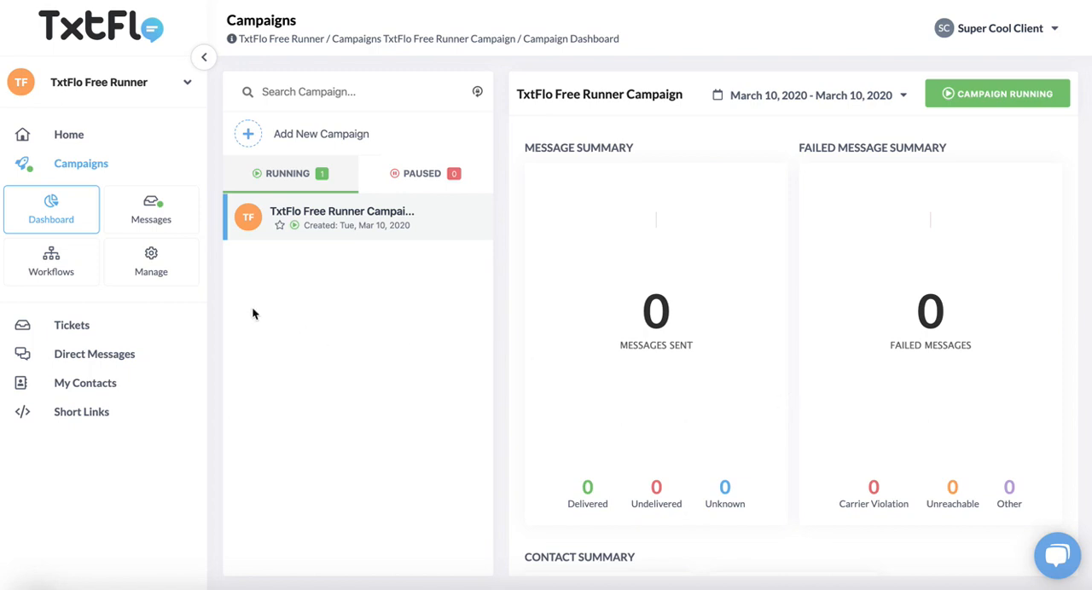
left_click(60, 265)
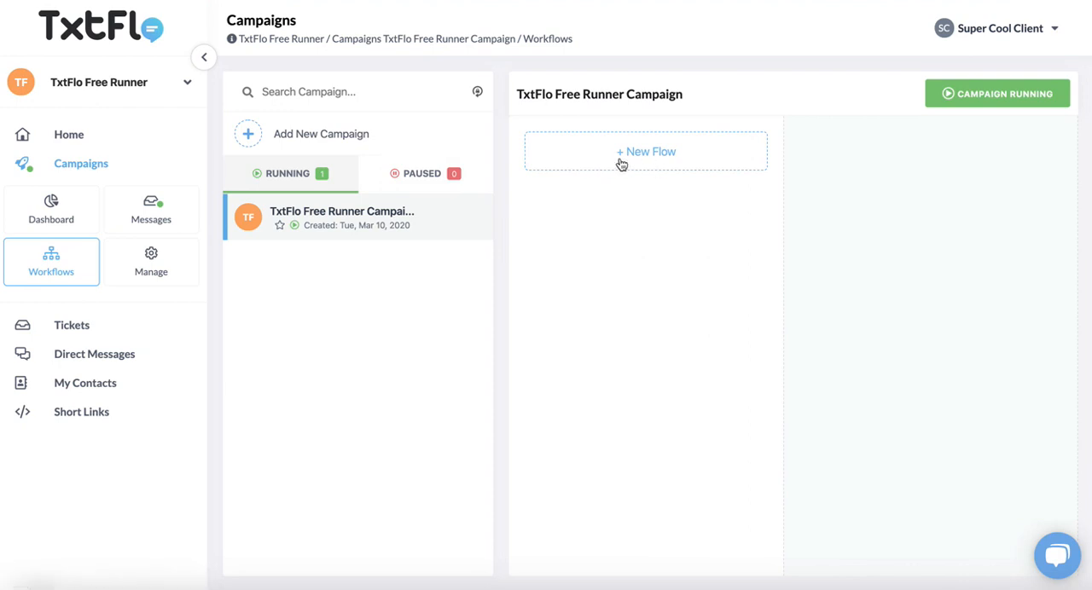
left_click(666, 159)
left_click(378, 346)
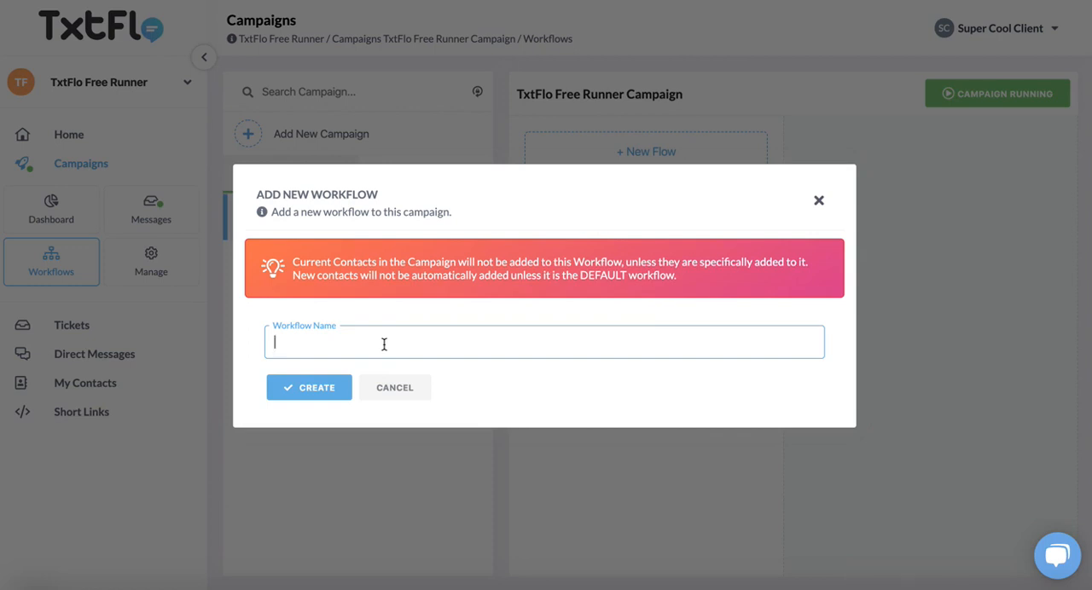
type("Free Runner WorkFlow")
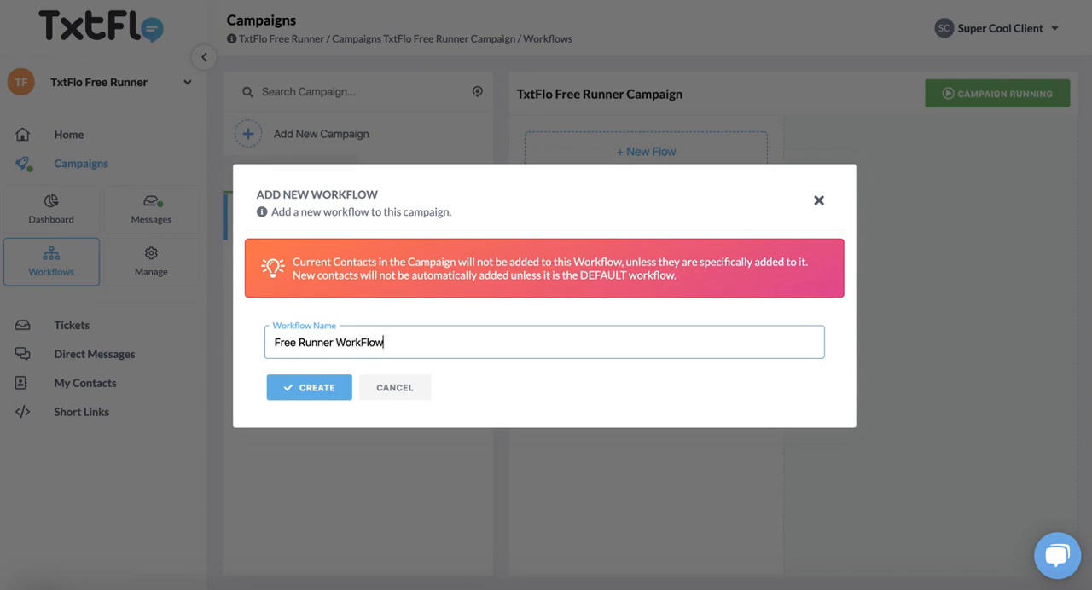
left_click(308, 389)
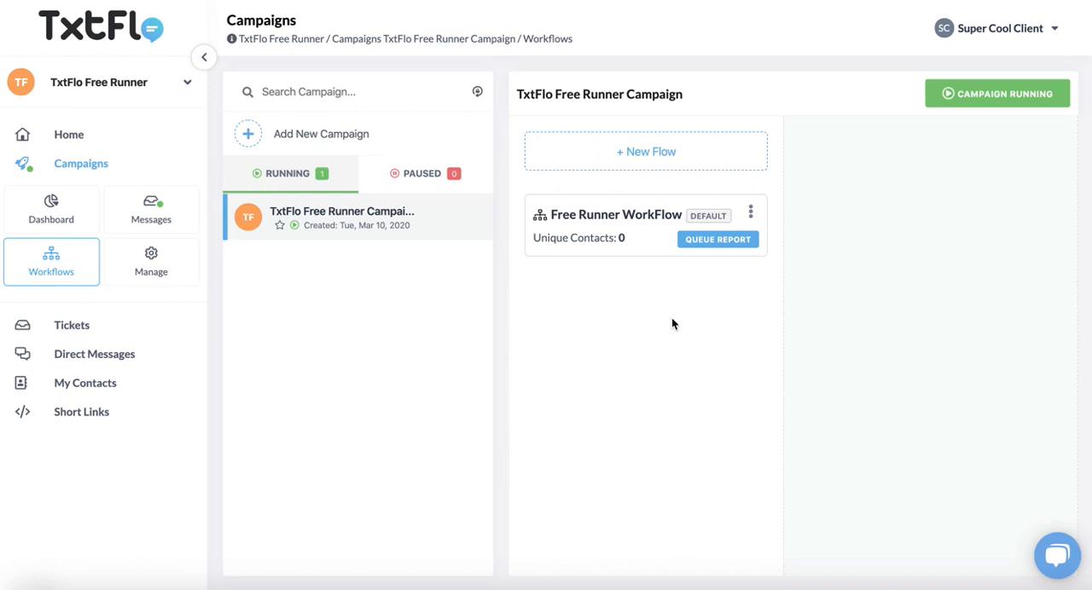
Add a first step to Free Runner WorkFlow and give it a Send Text Message action.
left_click(624, 253)
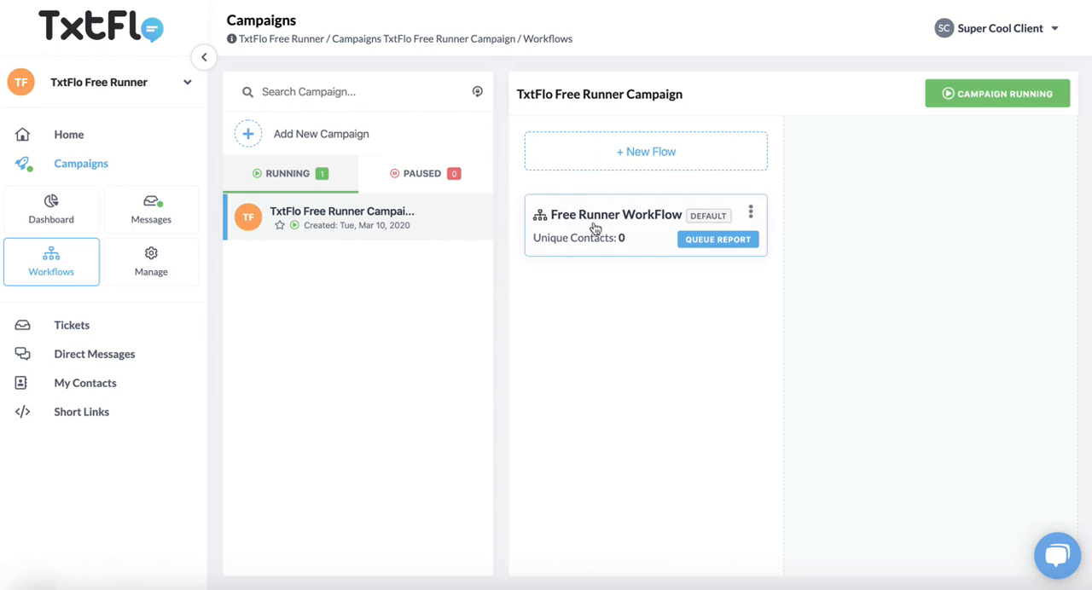
left_click(597, 234)
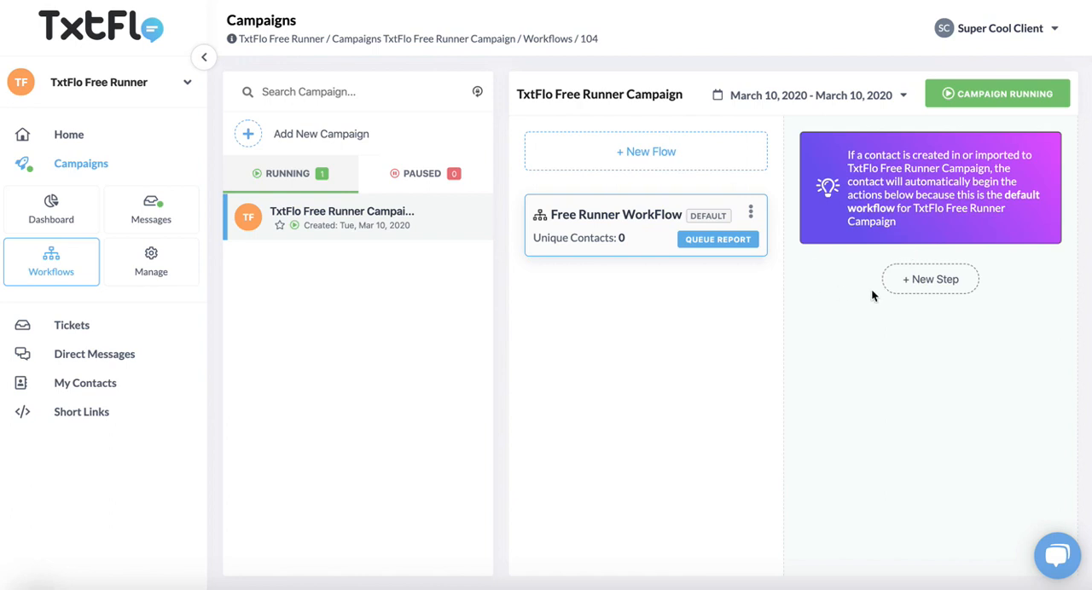
left_click(938, 287)
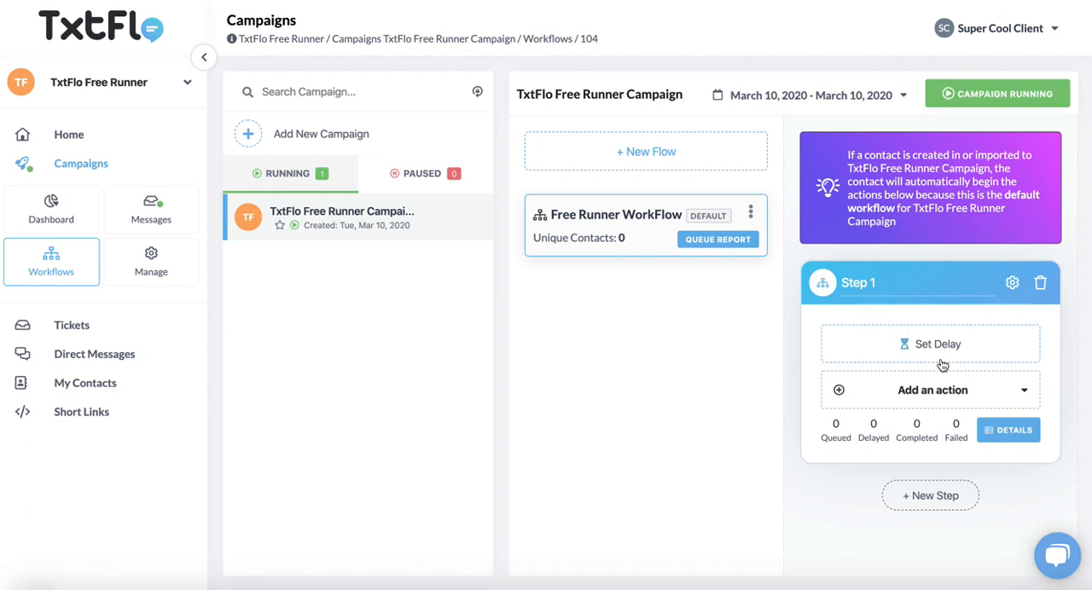
left_click(992, 390)
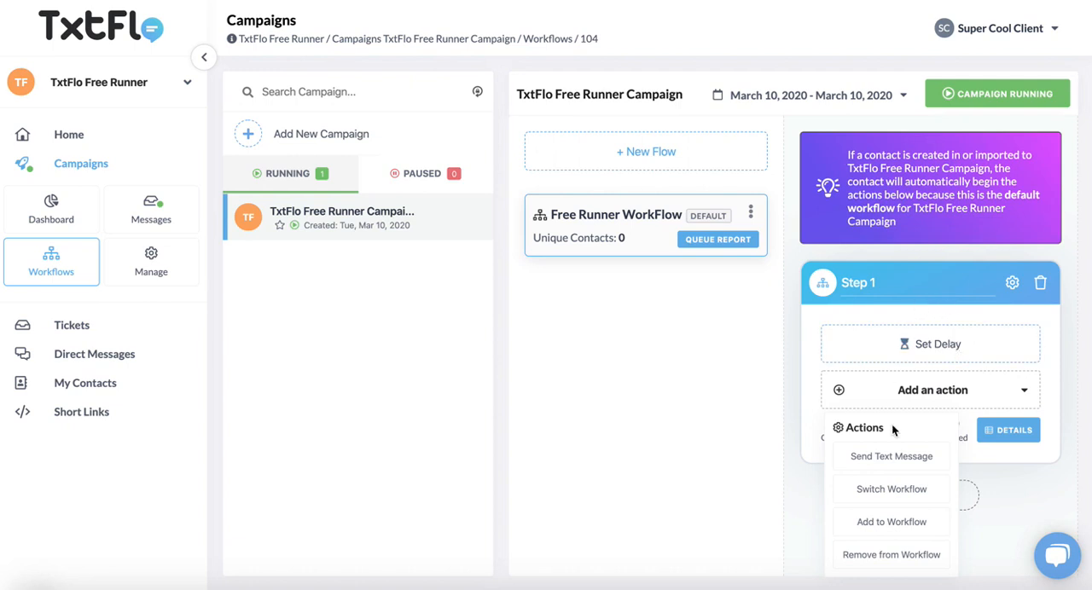
left_click(895, 459)
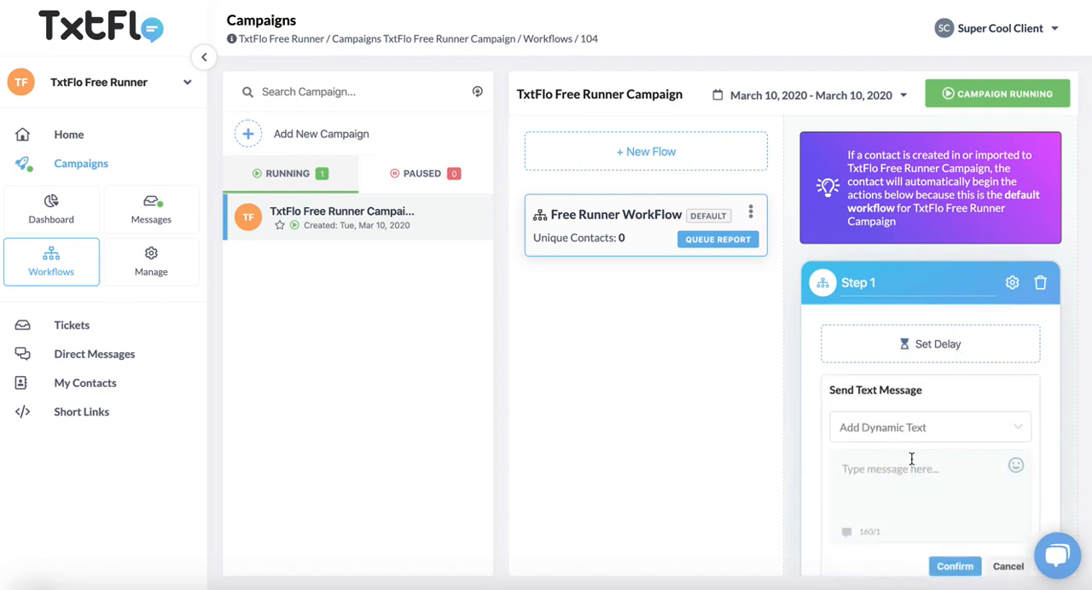
Begin the text message of Step 1 with "Thank you for visiting our site".
left_click(907, 471)
scroll(908, 471, "down", 1)
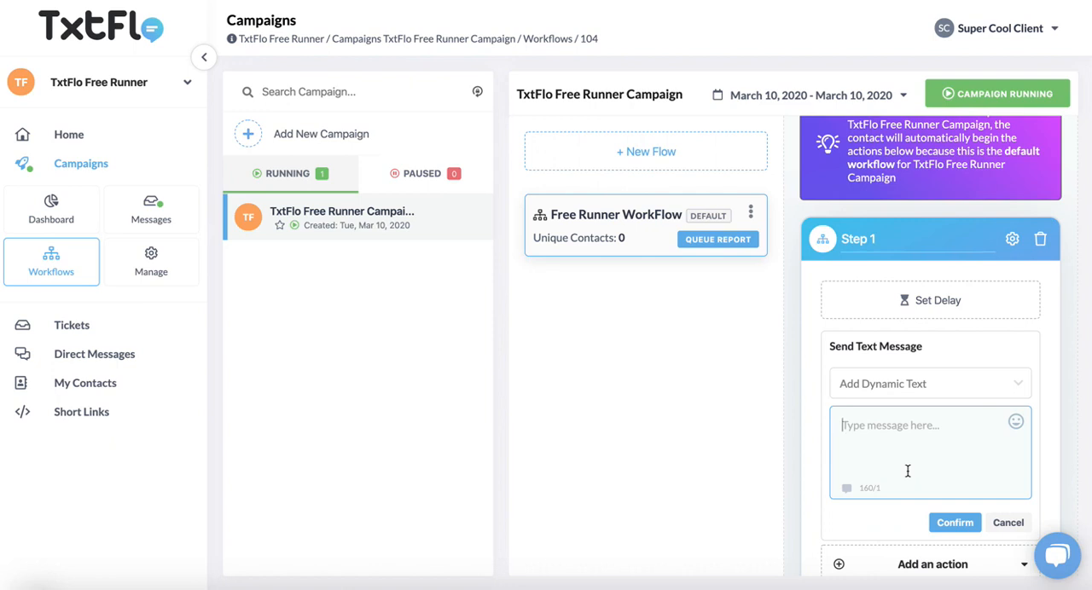
type("Thank you for vis")
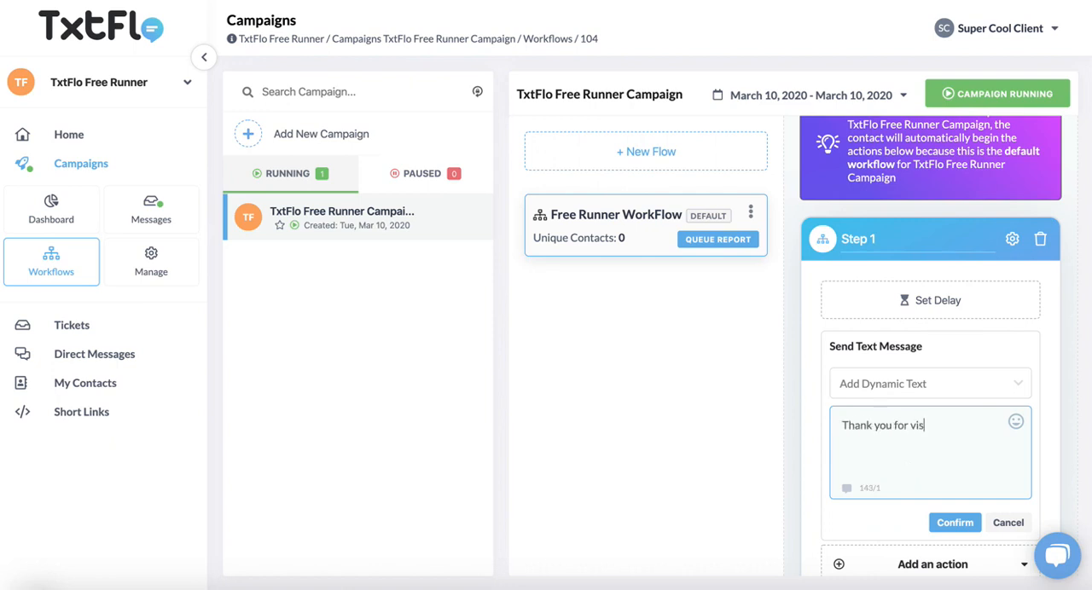
type("iting our site.")
key("BackSpace")
key("BackSpace")
Insert the First Name dynamic text at the end of the message, with Friend as its fallback text.
left_click(997, 399)
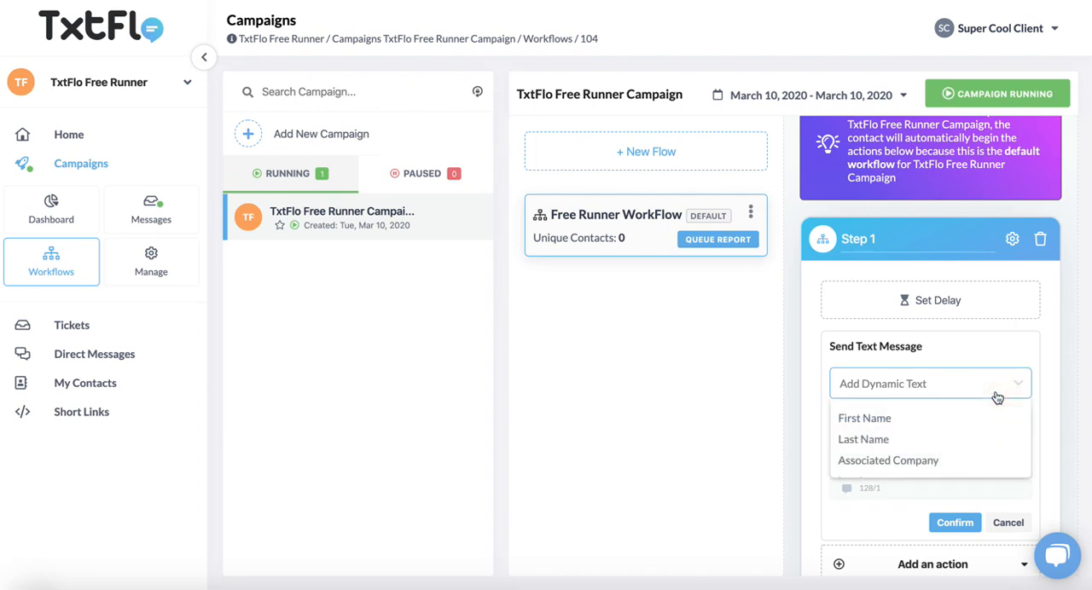
left_click(960, 422)
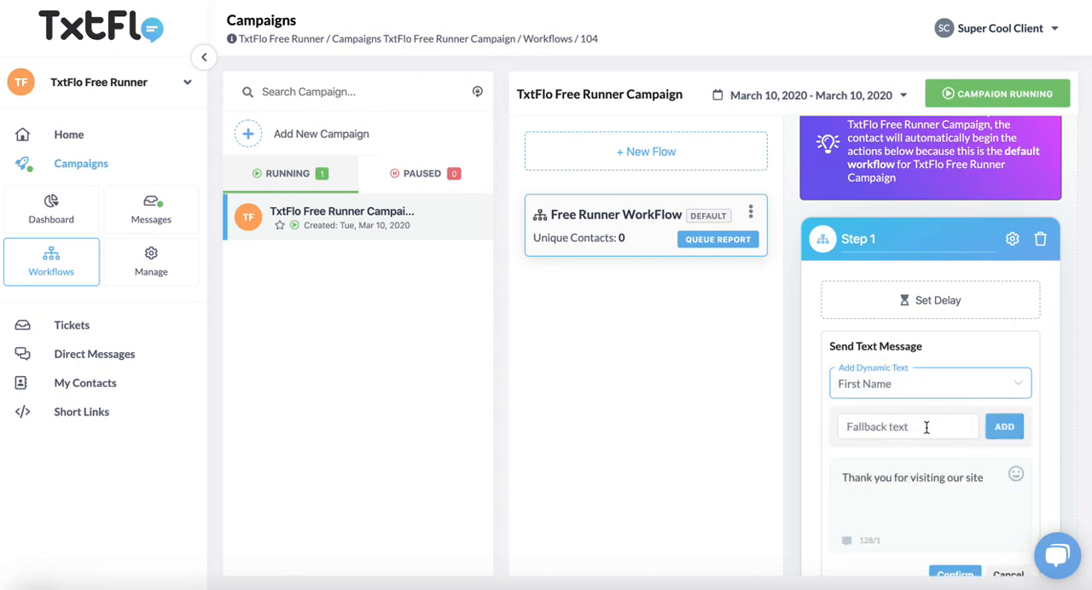
left_click(927, 427)
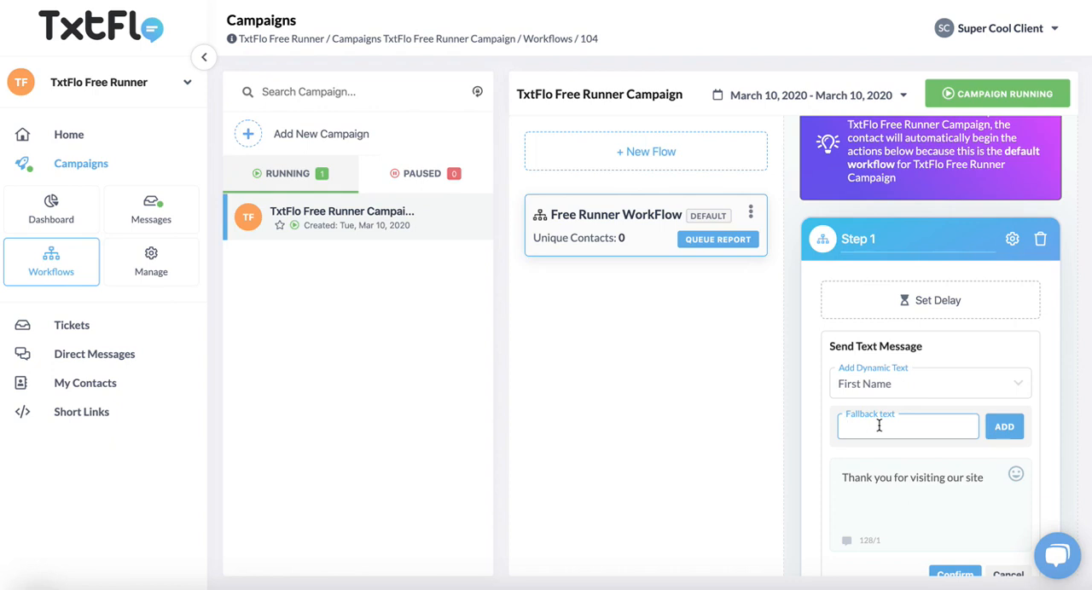
type("Frei")
type("n")
type("end")
key("BackSpace")
key("BackSpace")
key("BackSpace")
type("Pa")
key("BackSpace")
key("BackSpace")
type("Dude")
key("BackSpace")
key("BackSpace")
key("BackSpace")
key("BackSpace")
type("Friend")
left_click(990, 477)
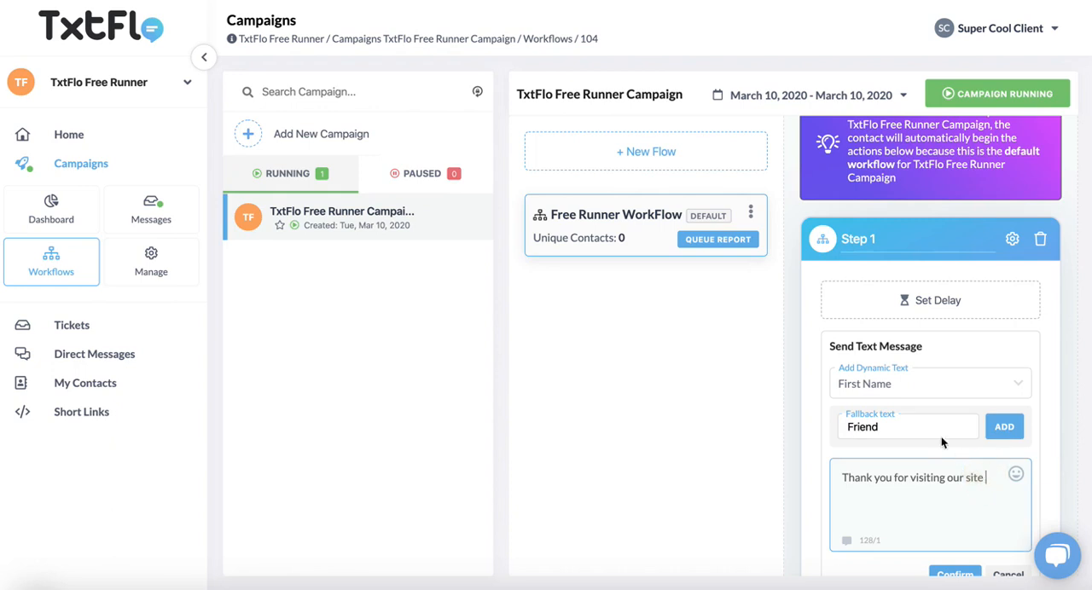
left_click(1005, 428)
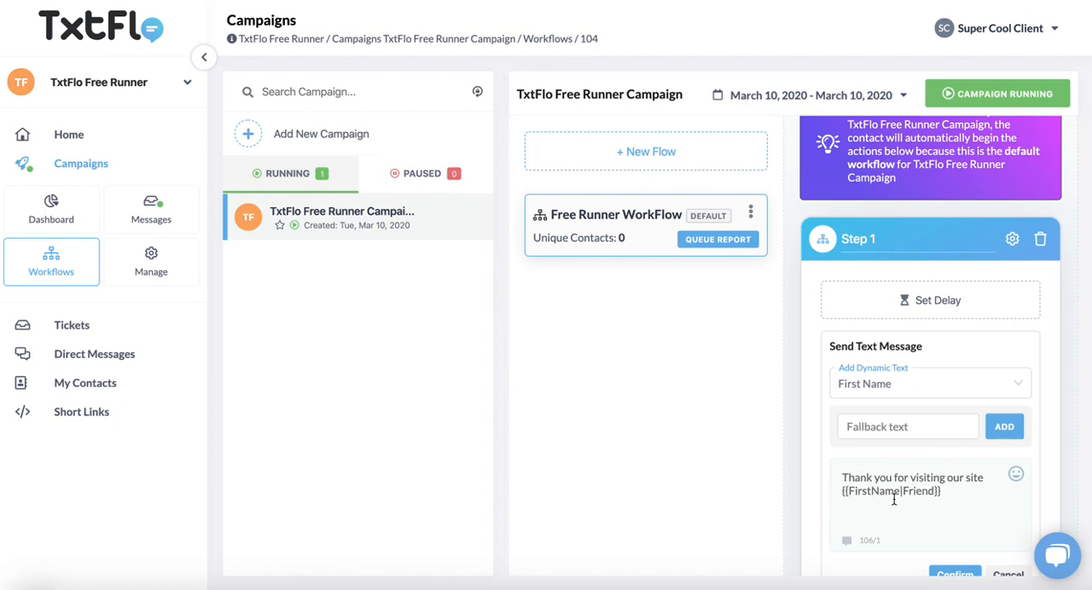
Append "To learn more type YES to receive a link with more details about our other offers." to the message and confirm it.
left_click(955, 491)
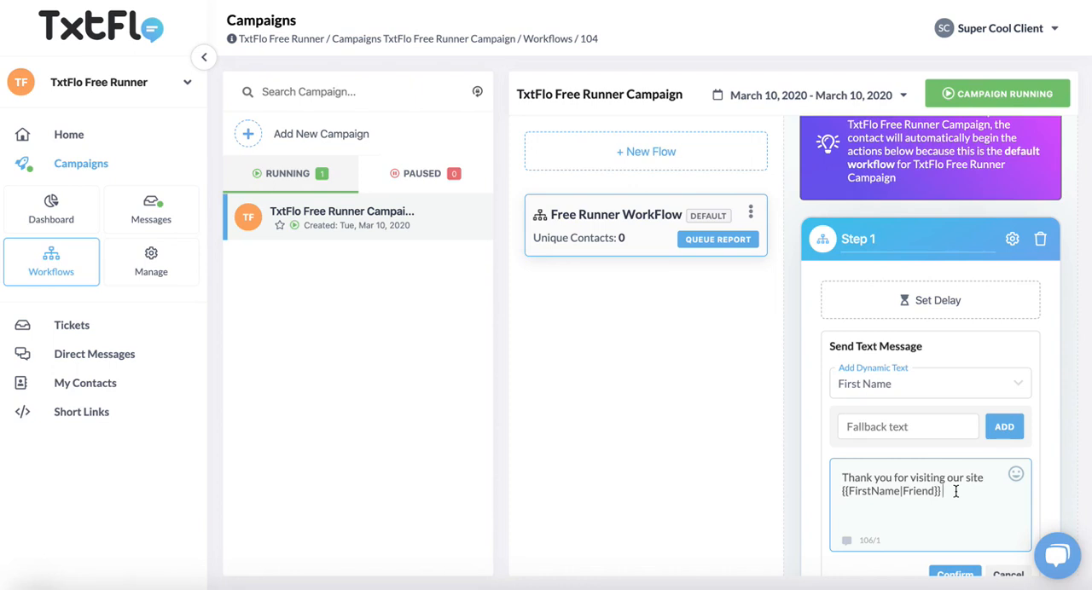
type("To learn more type YES")
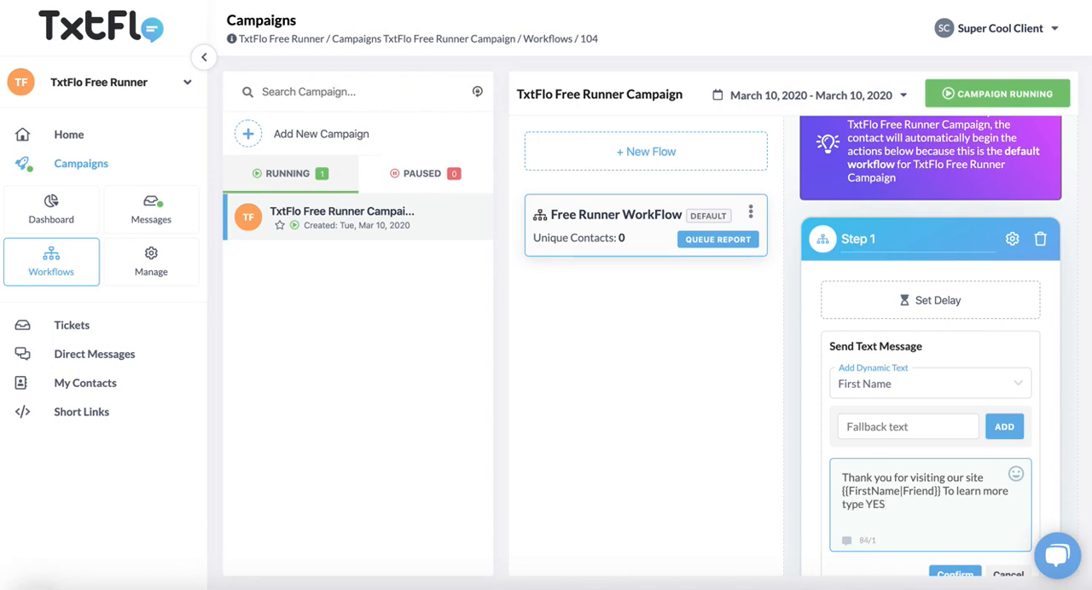
type(" to receive a link with more details ")
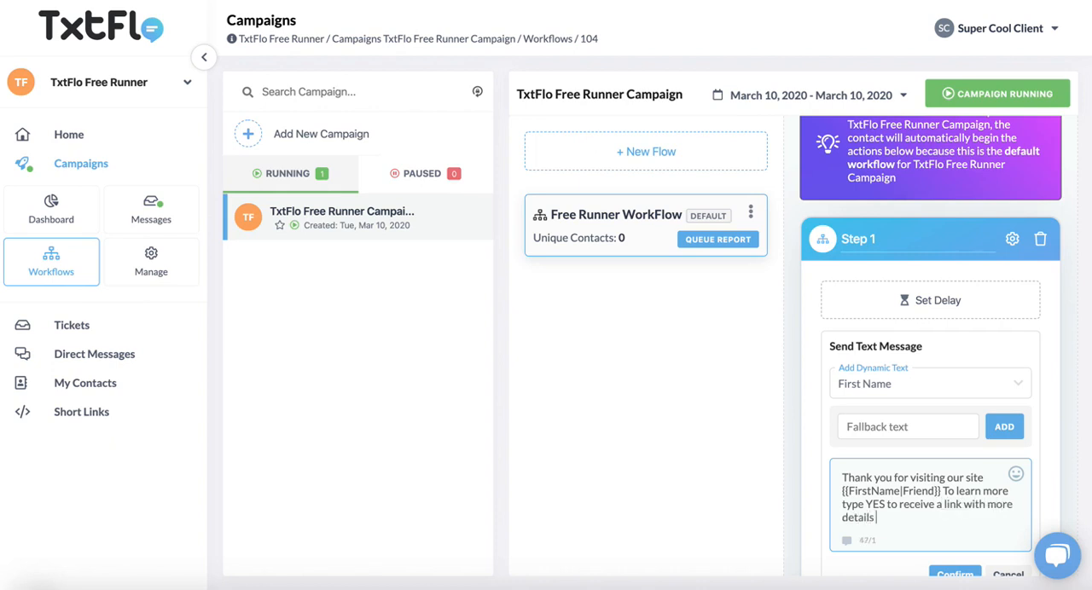
type("about our other offers.")
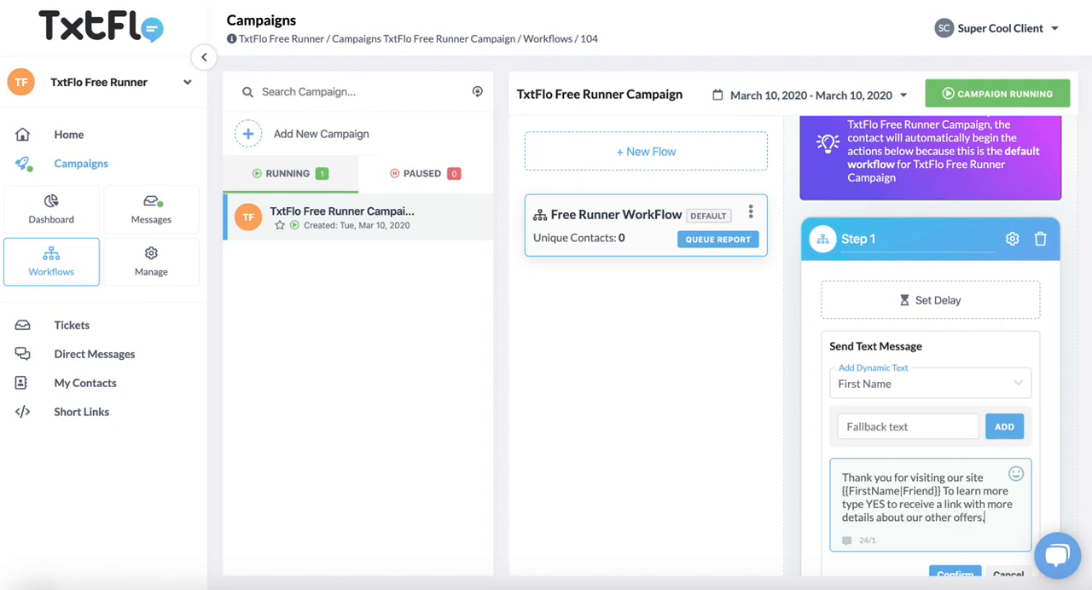
left_click(956, 574)
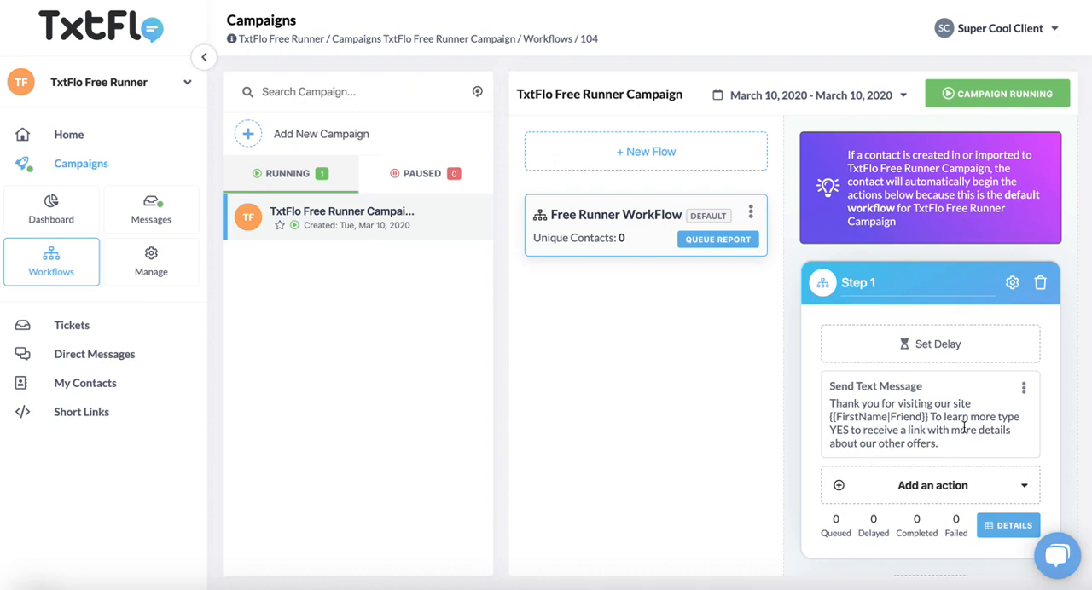
double_click(838, 430)
left_click(945, 446)
scroll(953, 446, "down", 1)
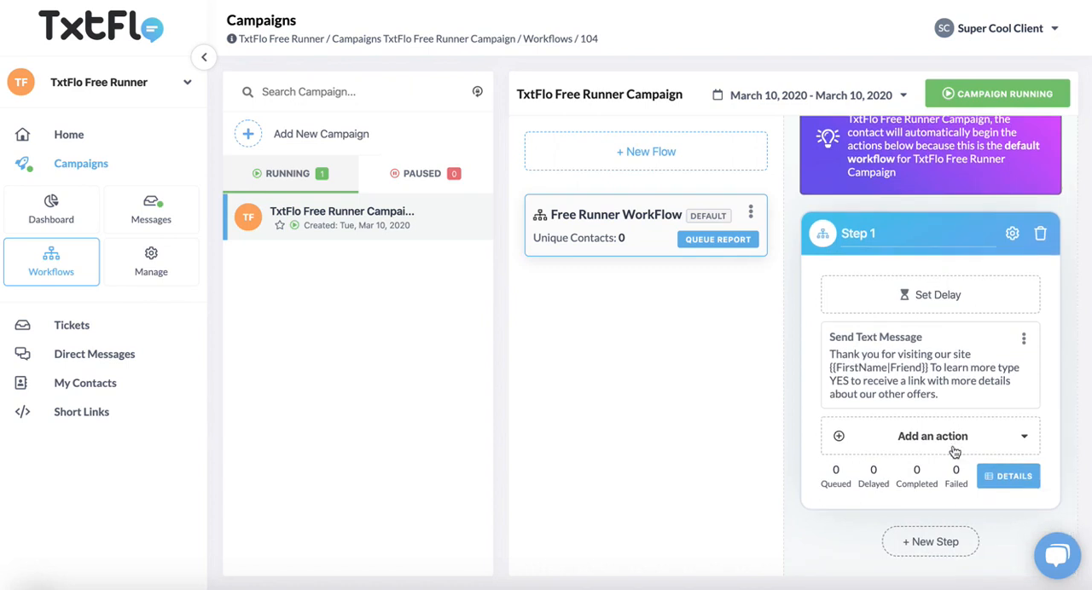
double_click(841, 380)
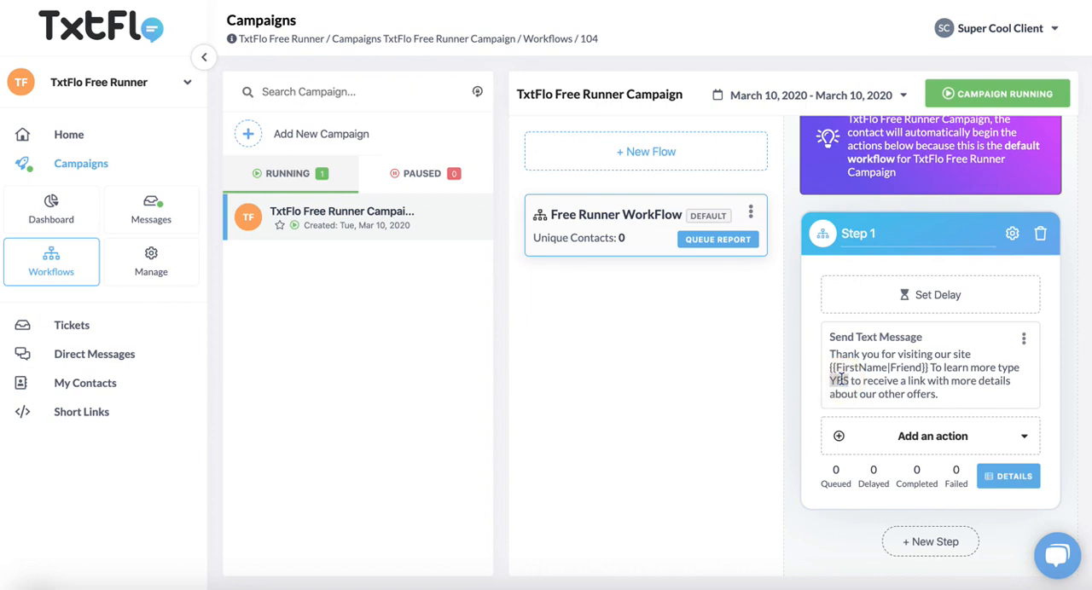
Add a second step to the workflow and change its type from Time Delay to Keywords.
left_click(945, 544)
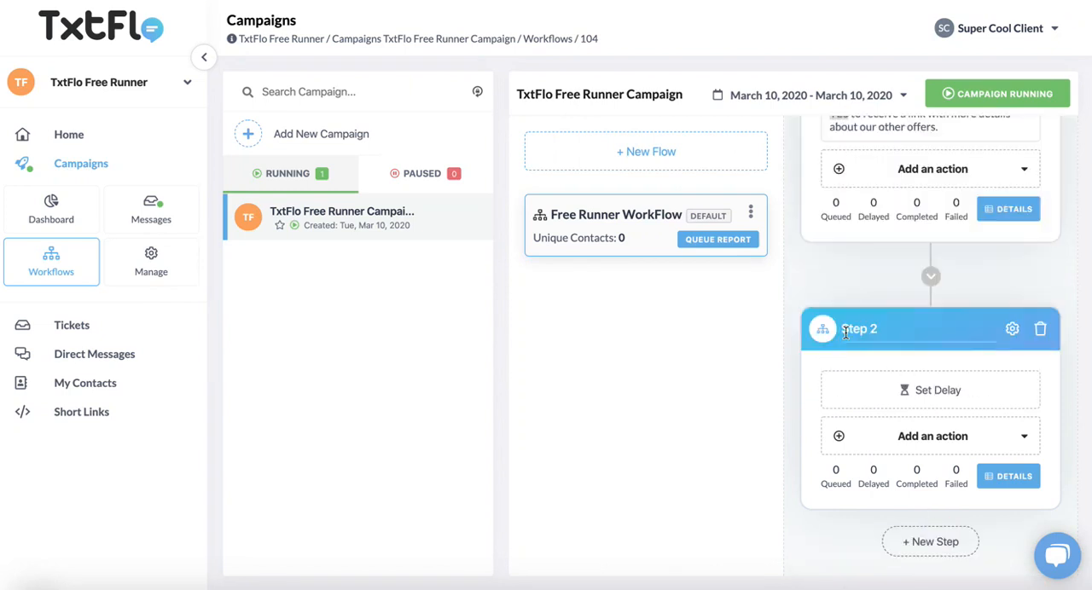
left_click(1012, 329)
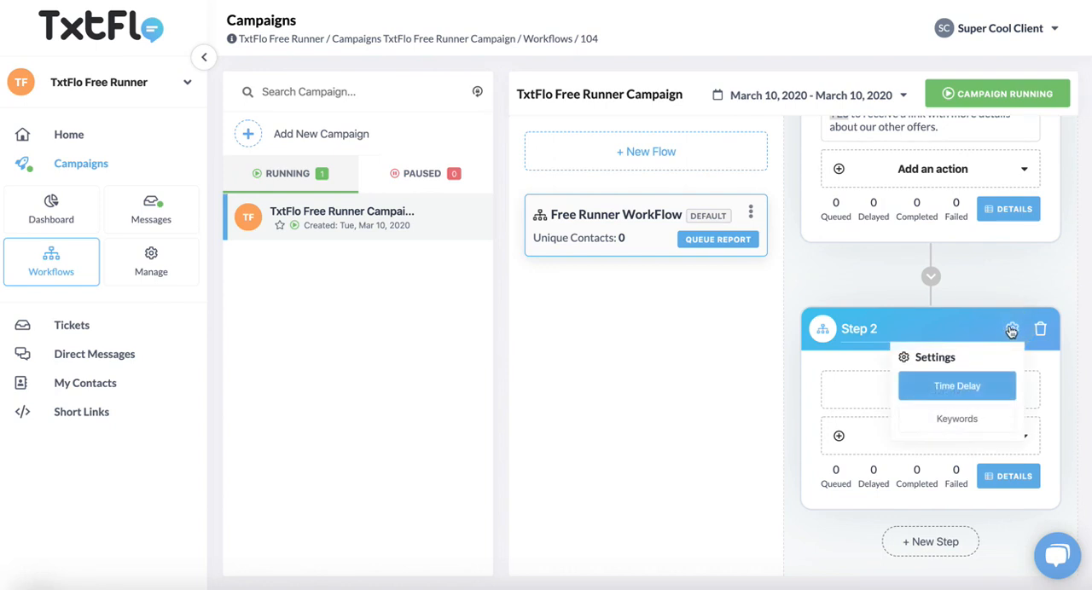
left_click(954, 421)
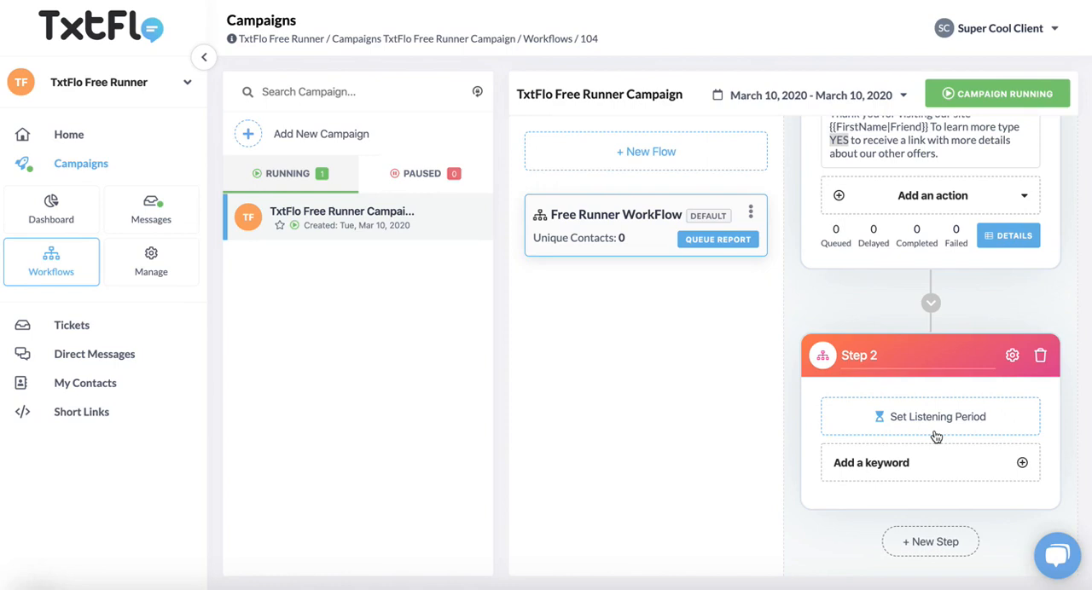
Set the listening period of Step 2 to 3 days, 3 hours and 5 minutes and save it.
left_click(930, 430)
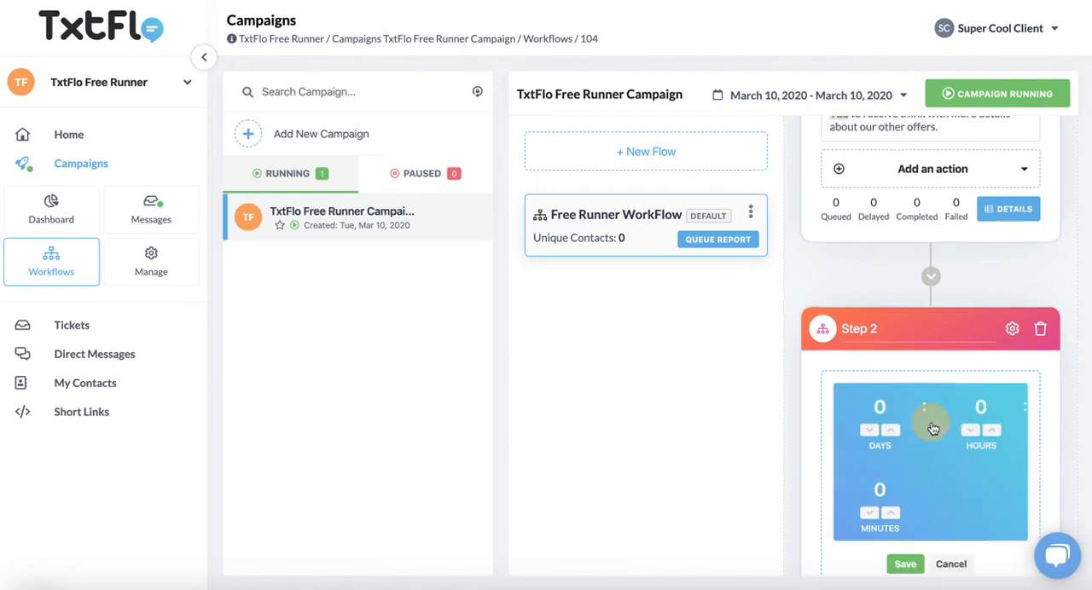
left_click(892, 431)
left_click(892, 431)
left_click(891, 432)
left_click(992, 432)
left_click(993, 432)
left_click(993, 432)
left_click(892, 514)
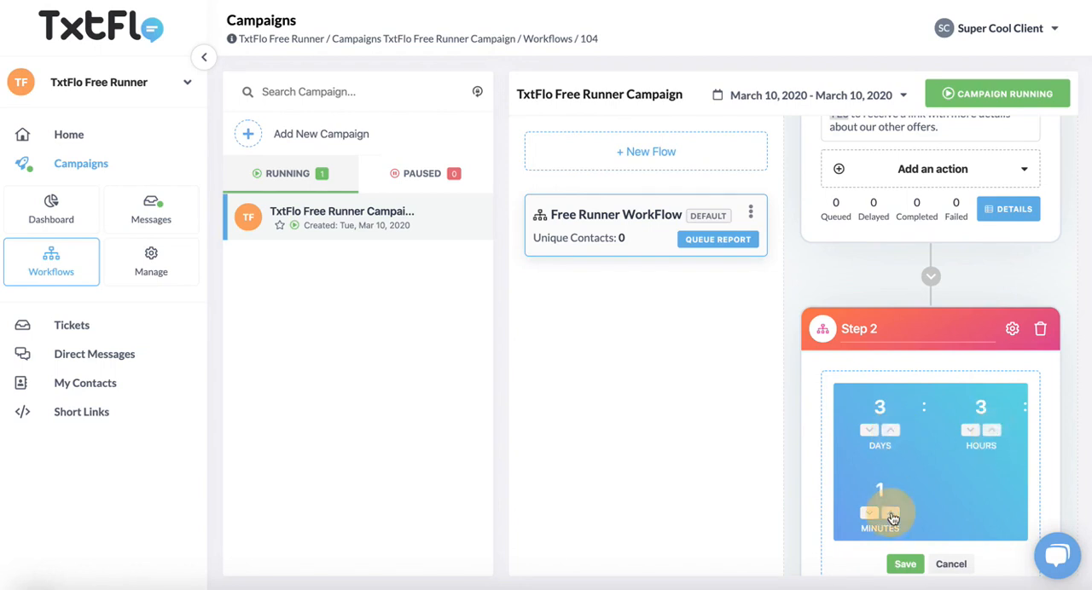
left_click(891, 515)
left_click(891, 515)
left_click(892, 515)
left_click(892, 514)
left_click(905, 564)
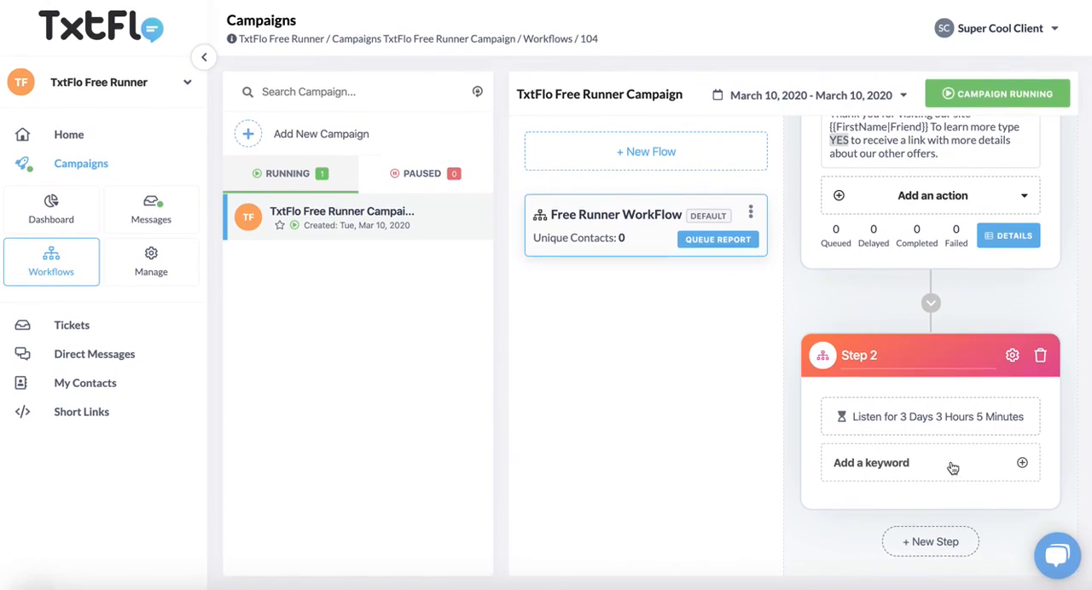
Add a keyword to Step 2 and name it YES.
left_click(896, 468)
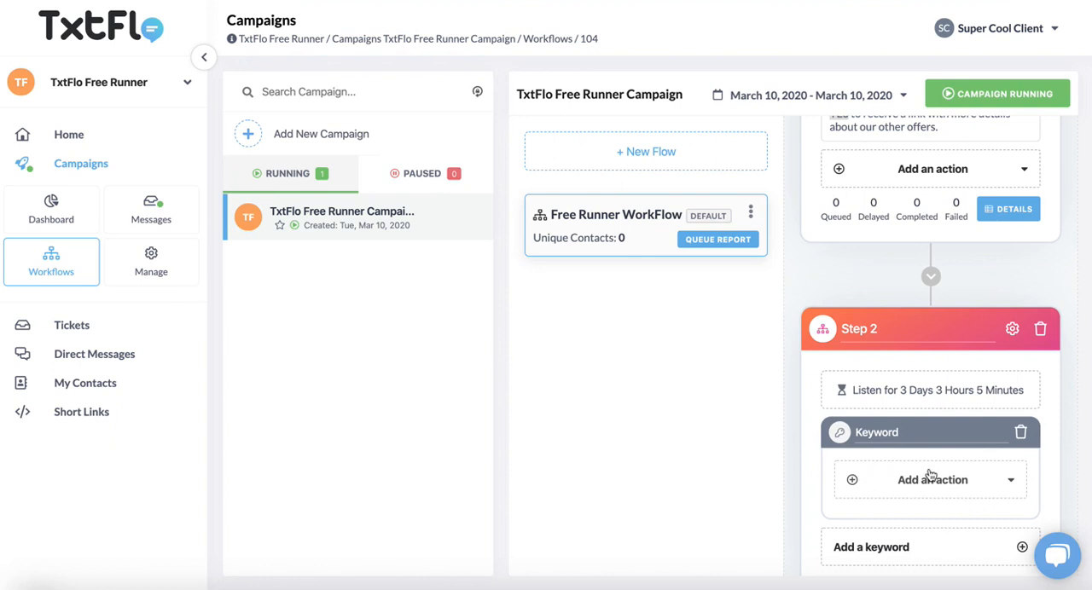
left_click(882, 432)
type("YES")
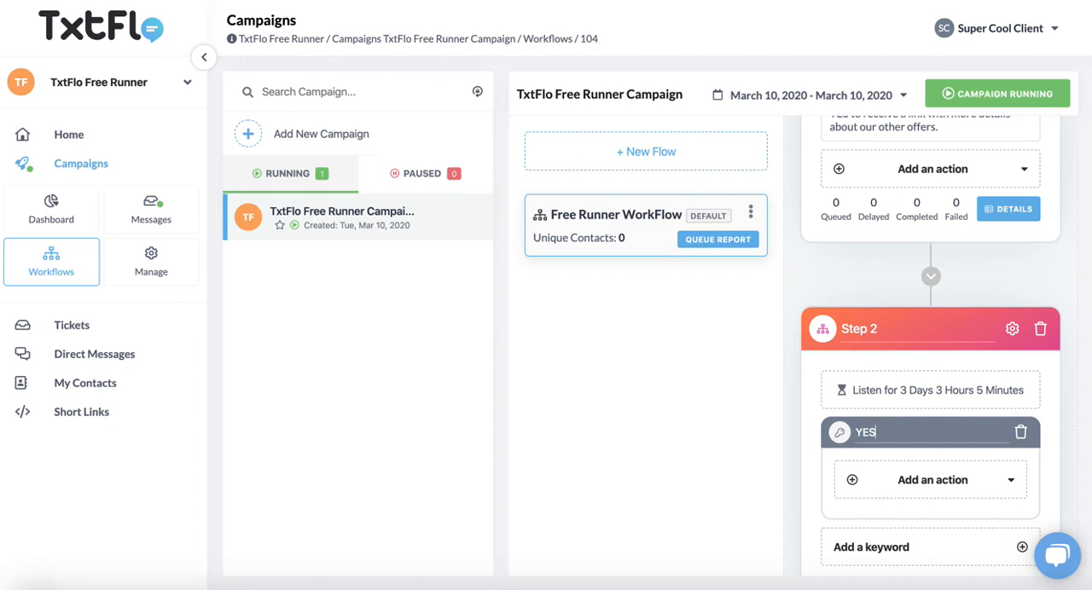
scroll(990, 484, "down", 2)
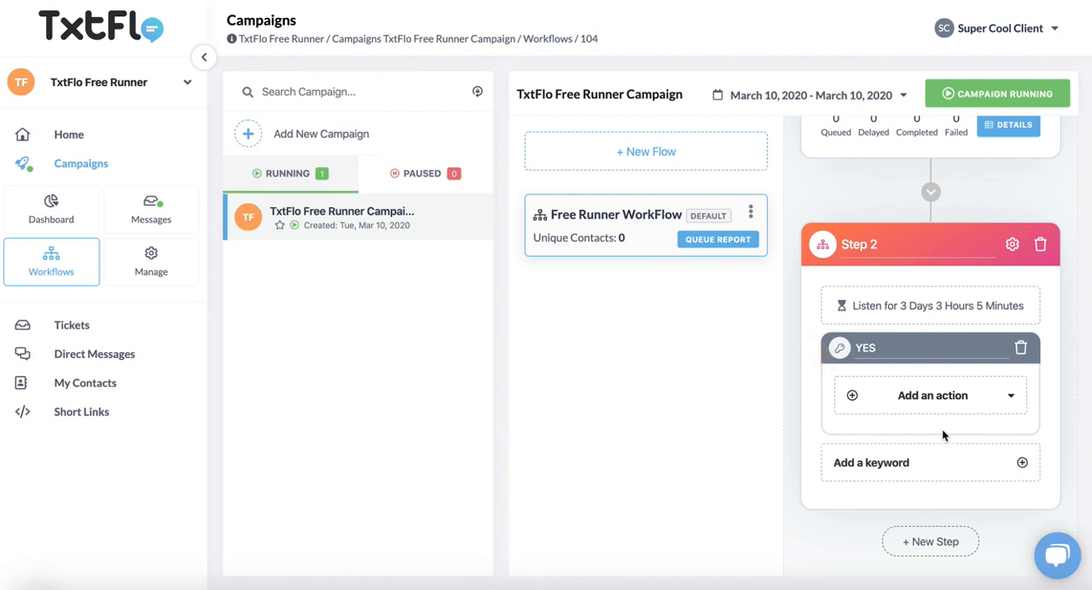
Add a third step to the workflow after the keyword step.
scroll(943, 435, "up", 10)
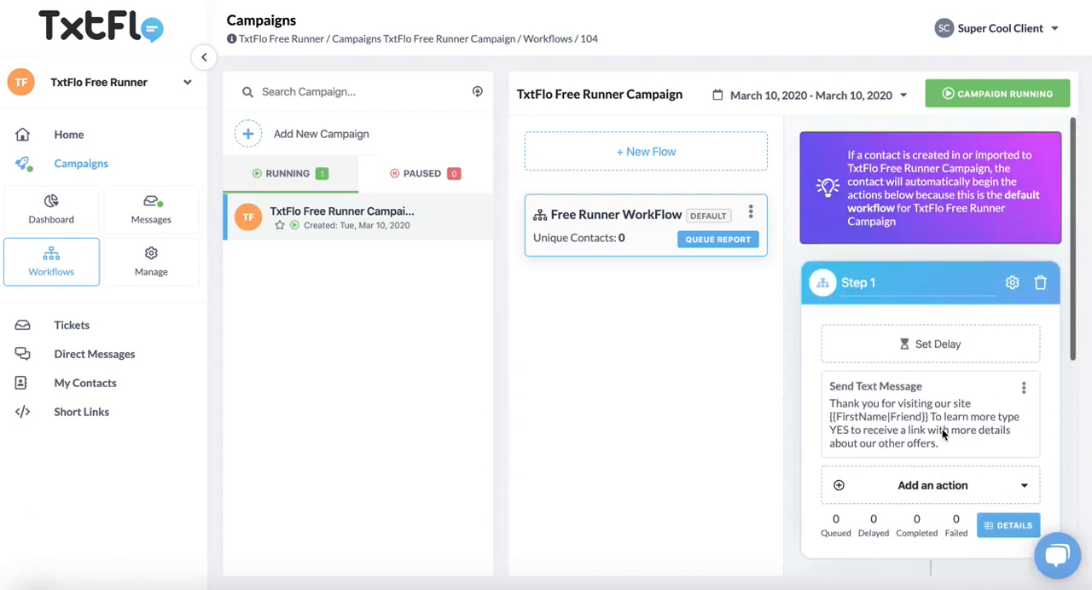
scroll(962, 405, "down", 8)
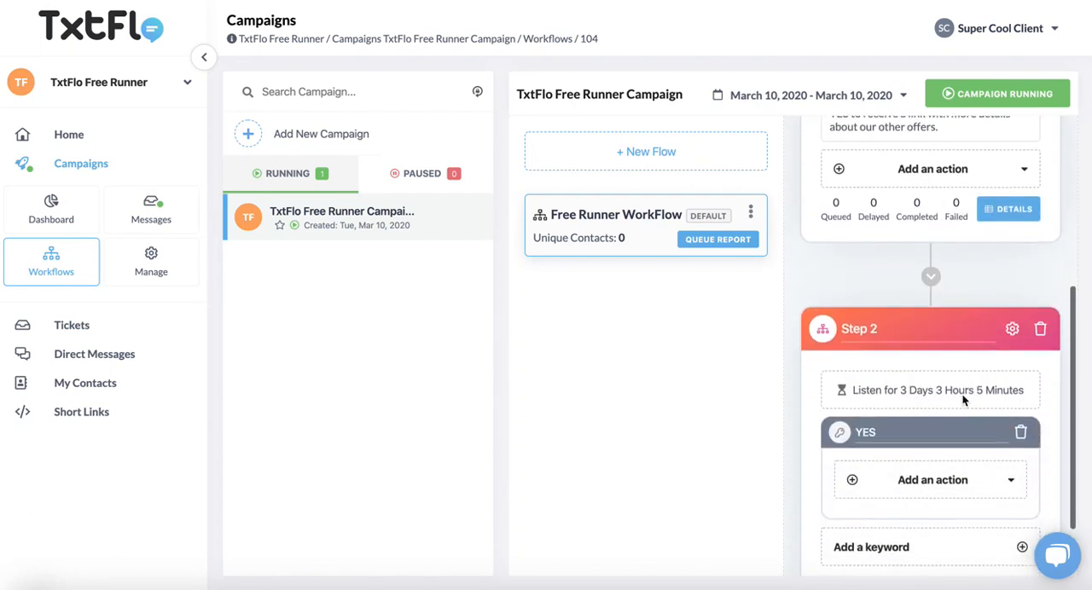
scroll(992, 397, "down", 2)
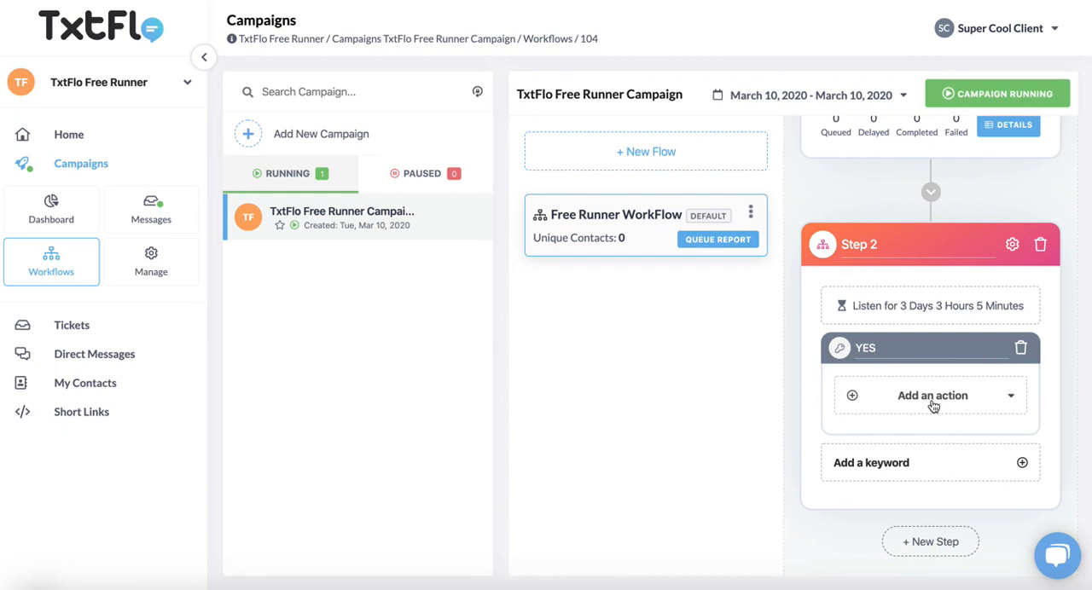
left_click(943, 544)
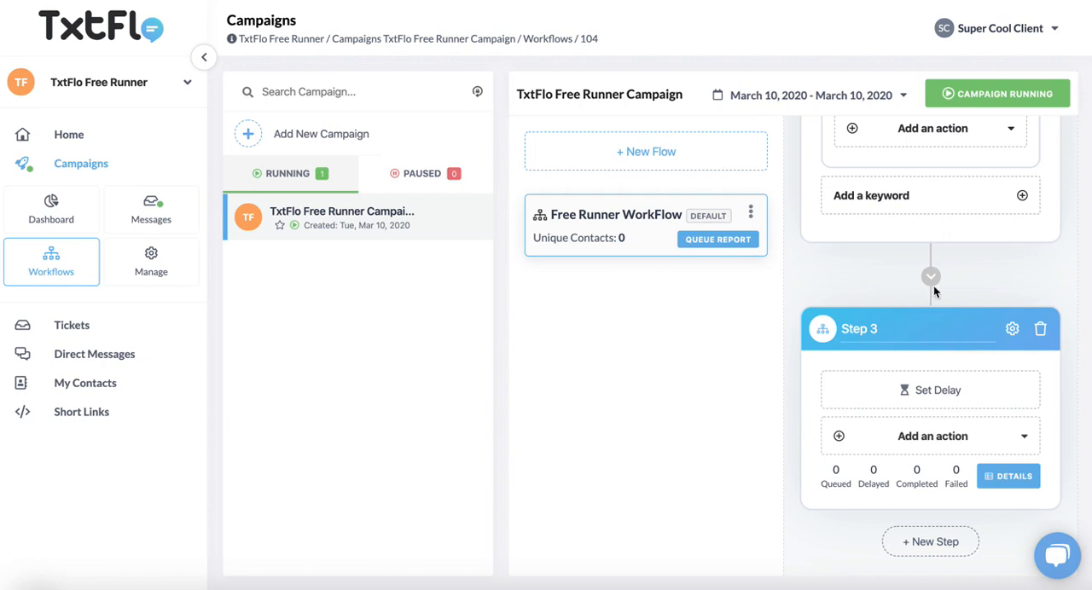
Create a new workflow in the campaign named "YES Responses".
scroll(958, 293, "up", 4)
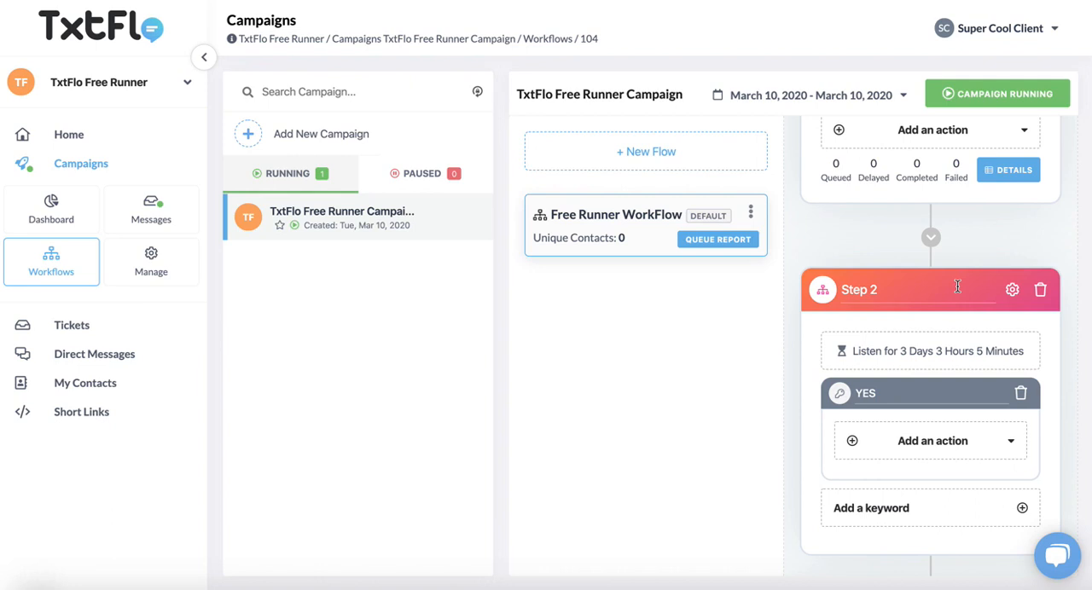
scroll(957, 286, "down", 4)
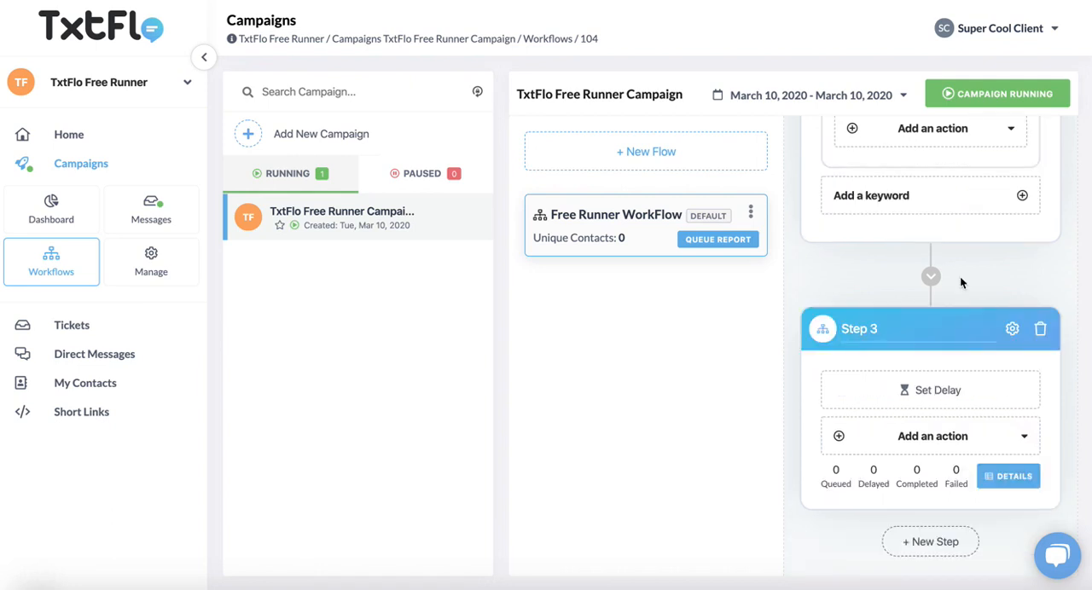
left_click(679, 166)
left_click(504, 343)
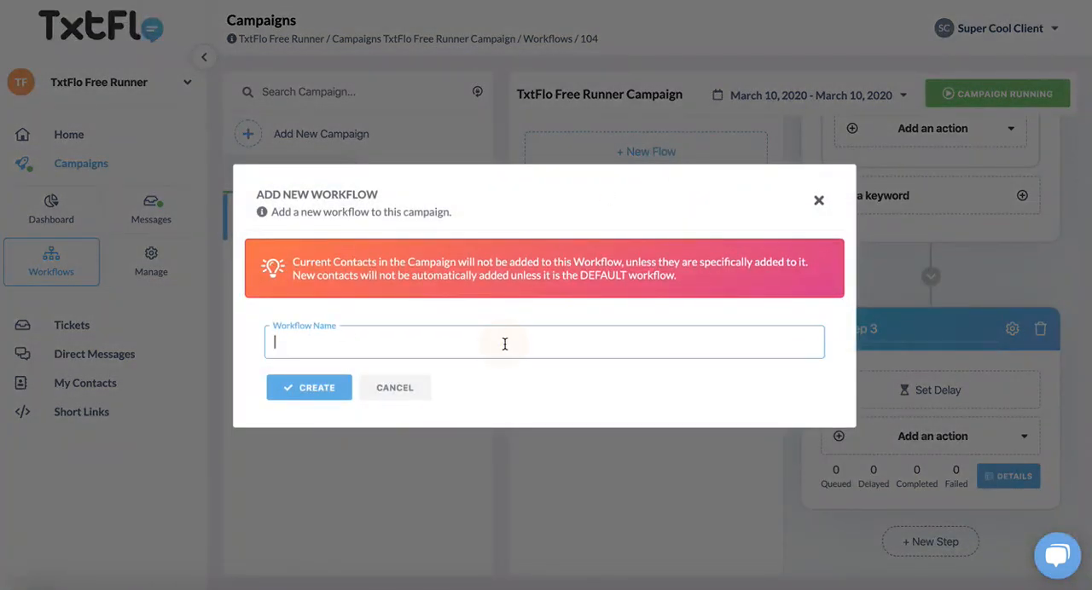
type("YES Responses")
key("F2")
key("F3")
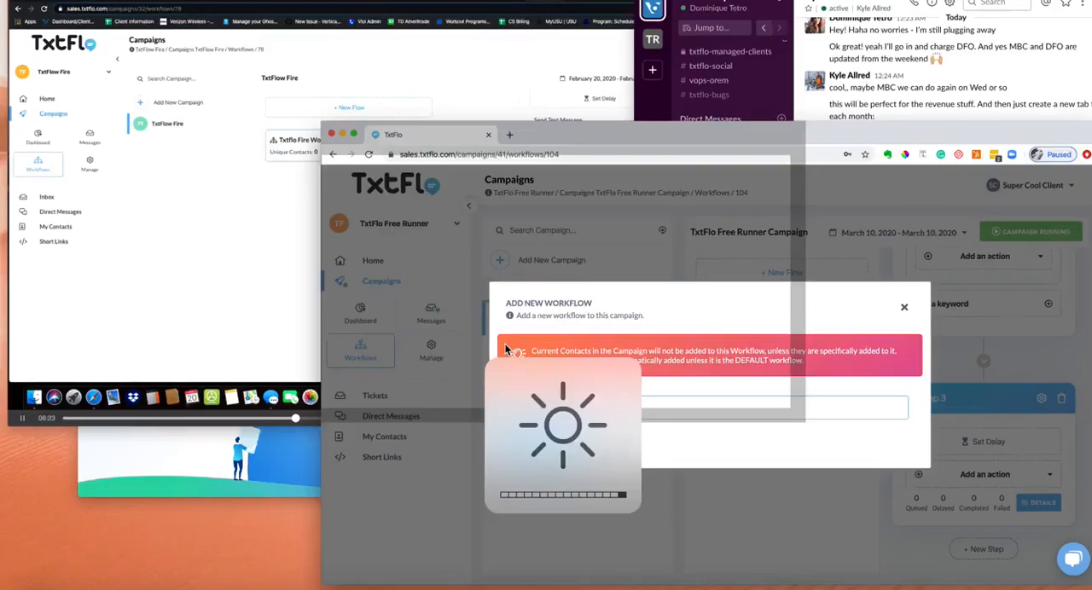
left_click(685, 318)
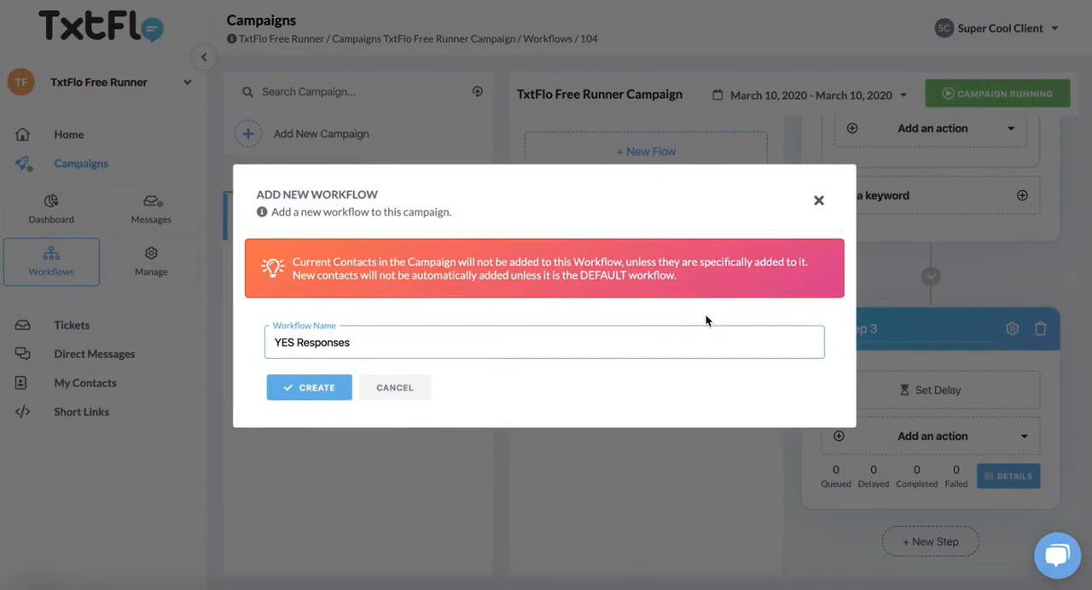
left_click(303, 389)
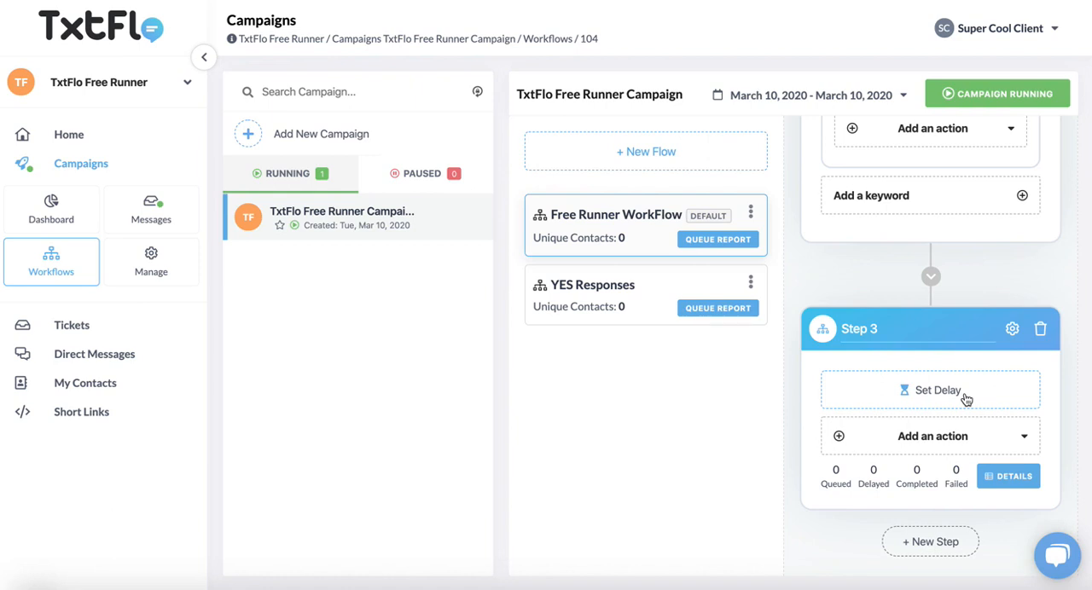
Add a Switch Workflow action to the YES keyword in Step 2 that moves contacts to the YES Responses workflow.
scroll(981, 348, "up", 5)
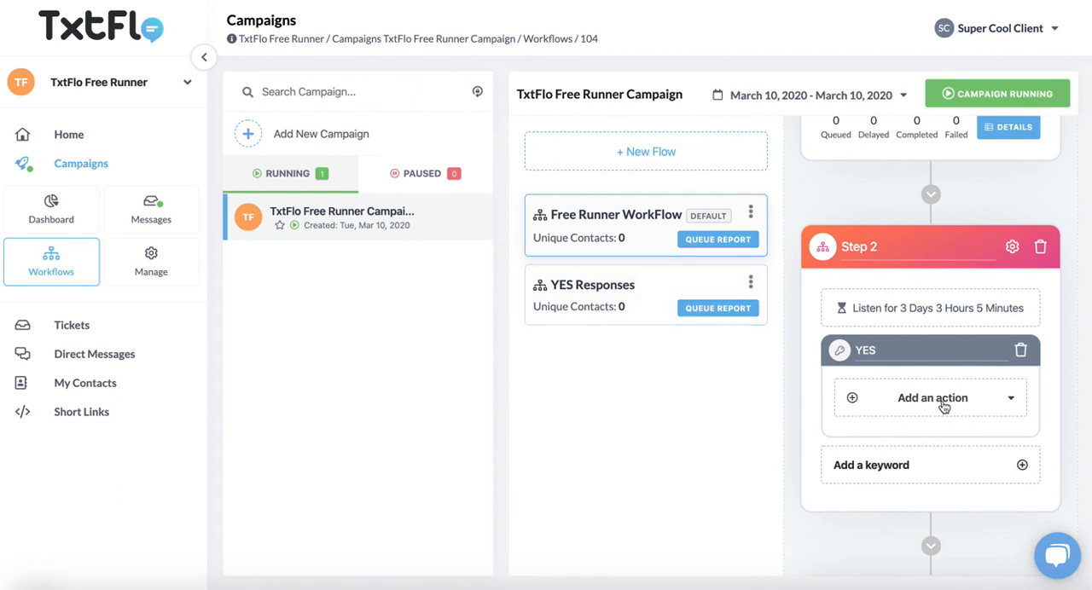
left_click(980, 401)
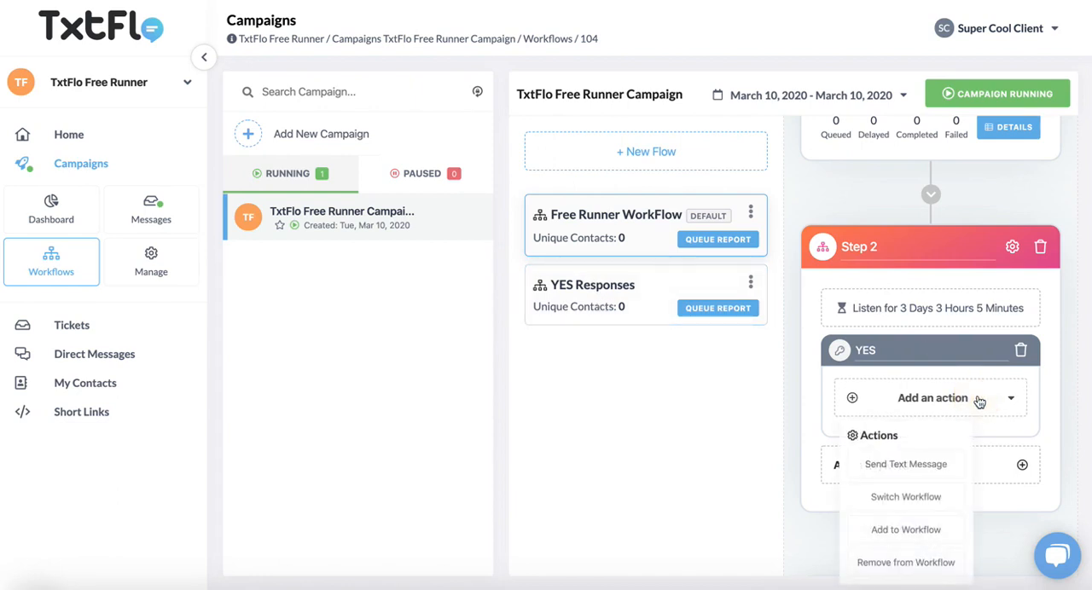
scroll(909, 400, "down", 1)
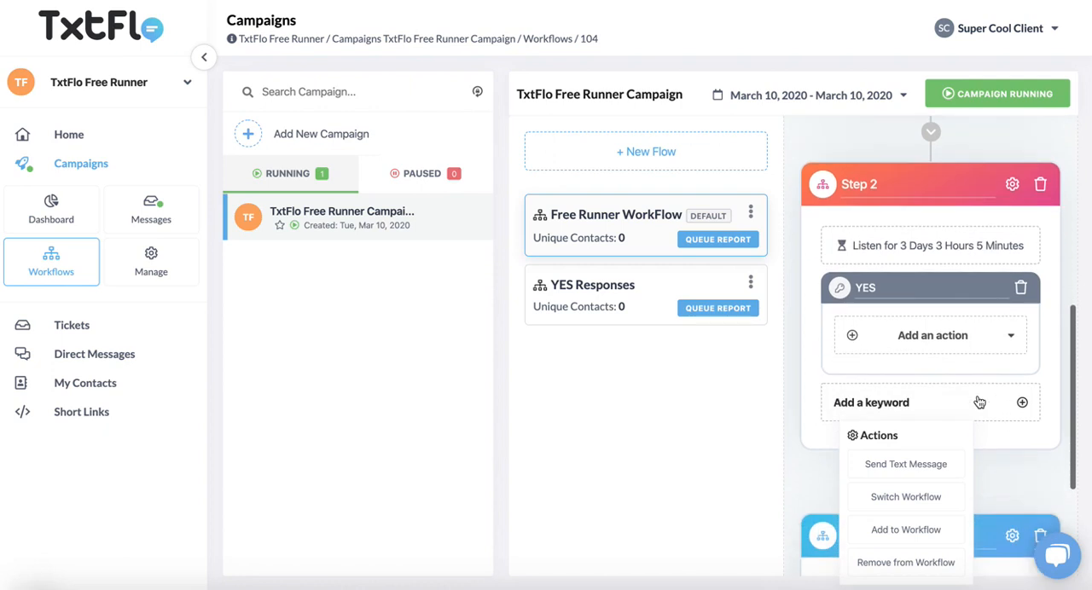
left_click(923, 505)
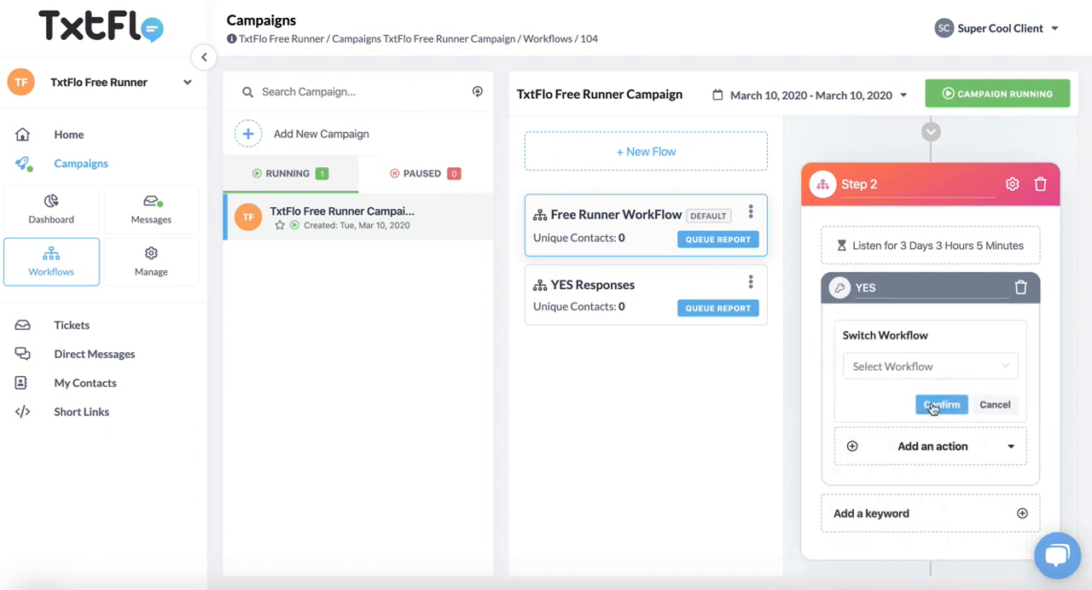
left_click(936, 380)
left_click(917, 402)
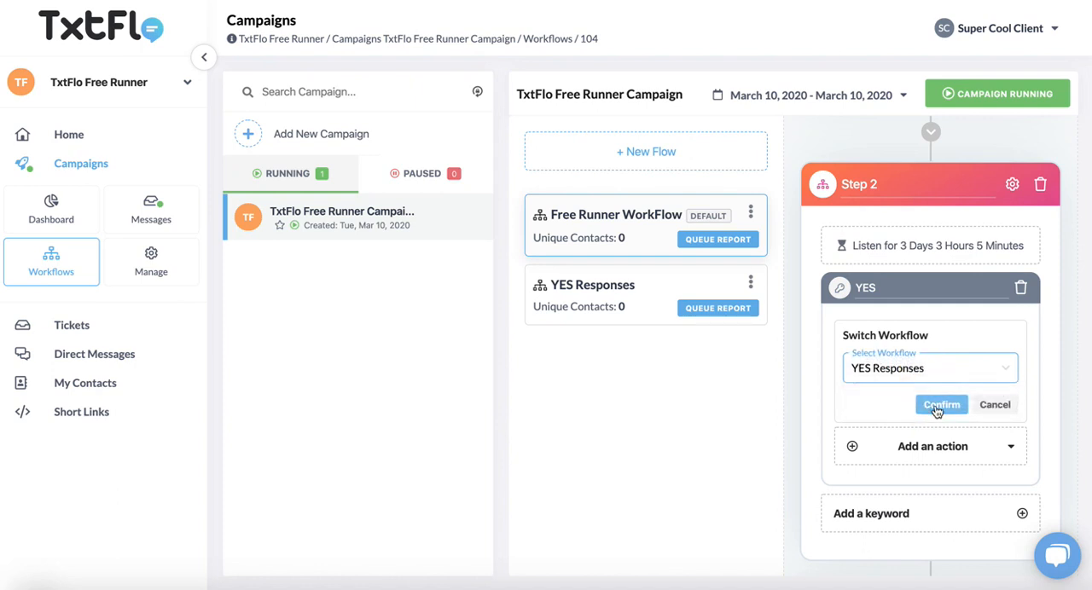
left_click(939, 406)
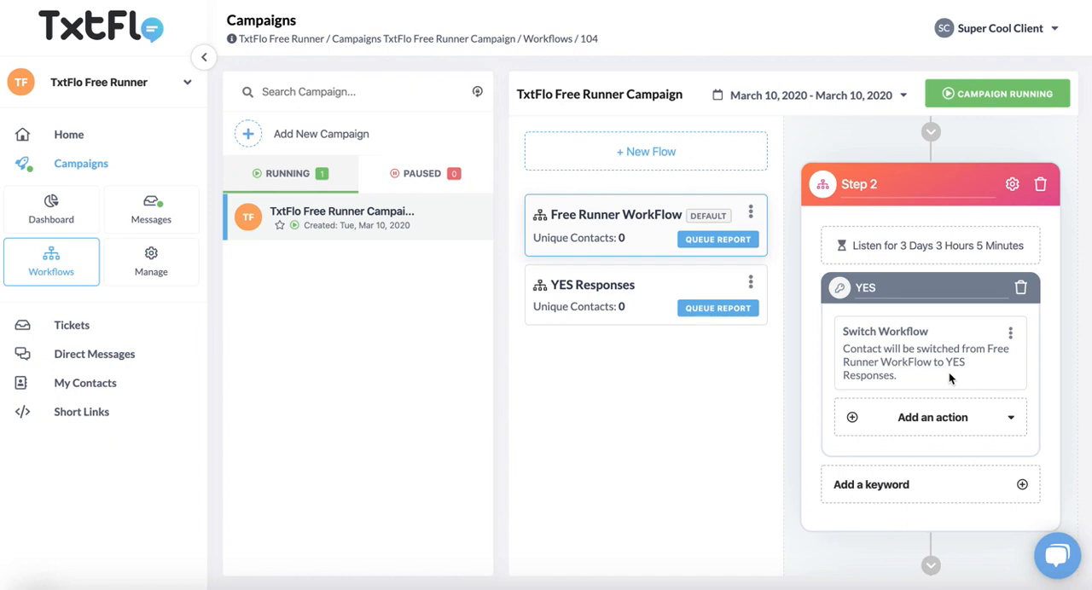
double_click(867, 287)
left_click(793, 382)
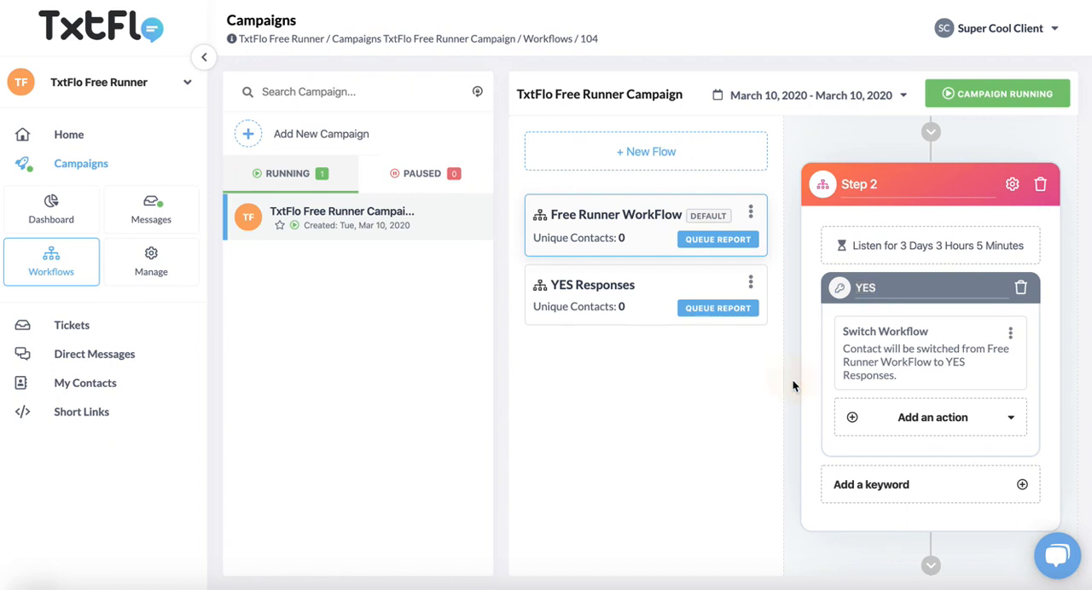